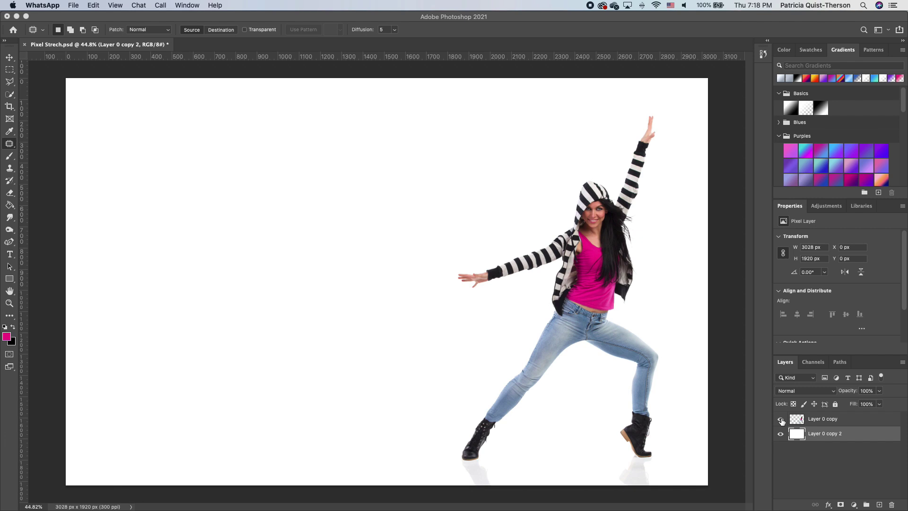
Toggle the dancer layer off and back on to check the background
left_click(781, 420)
left_click(781, 420)
left_click(781, 420)
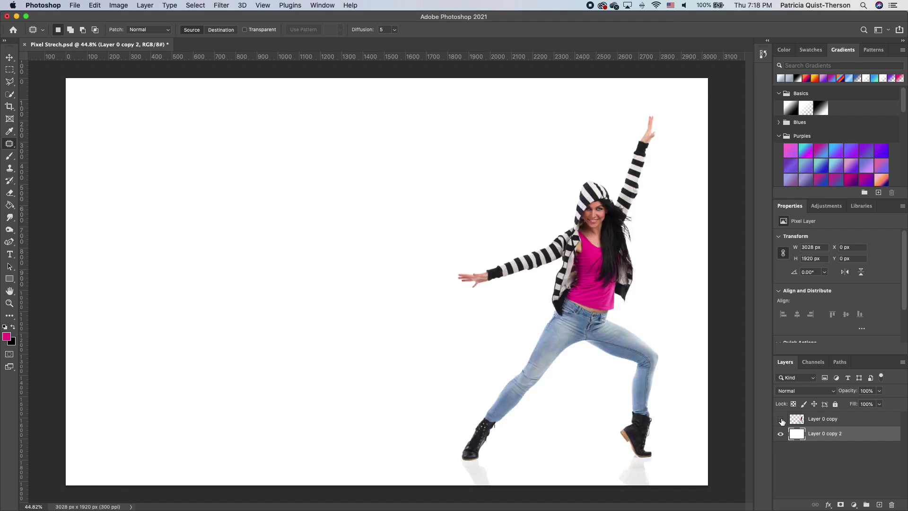
left_click(781, 420)
left_click(781, 420)
Copy a 5 px-wide vertical strip through the dancer's hood and torso onto new Layer 1
left_click(10, 72)
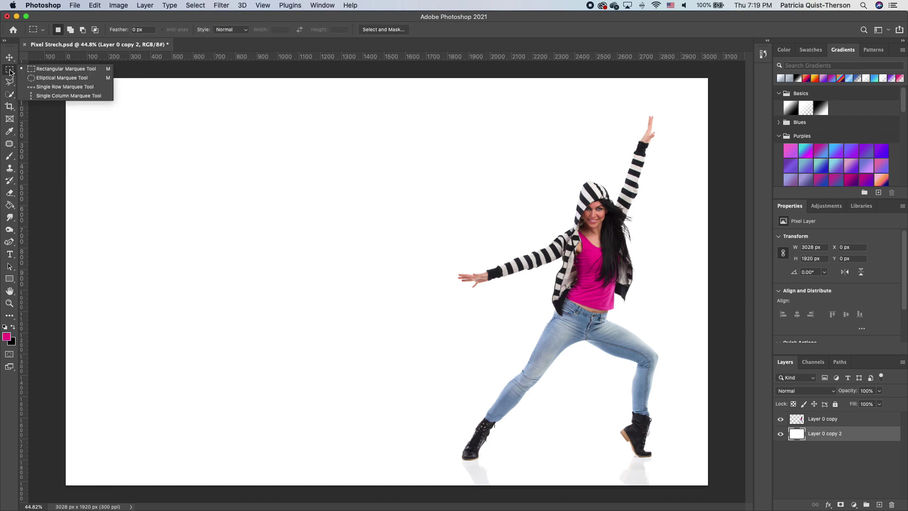
left_click(40, 69)
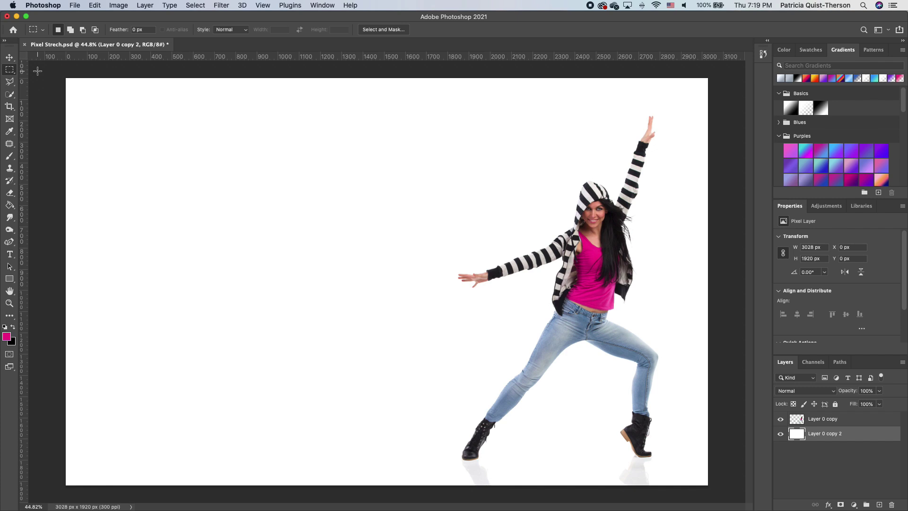
left_click_drag(587, 180, 589, 341)
left_click(825, 420)
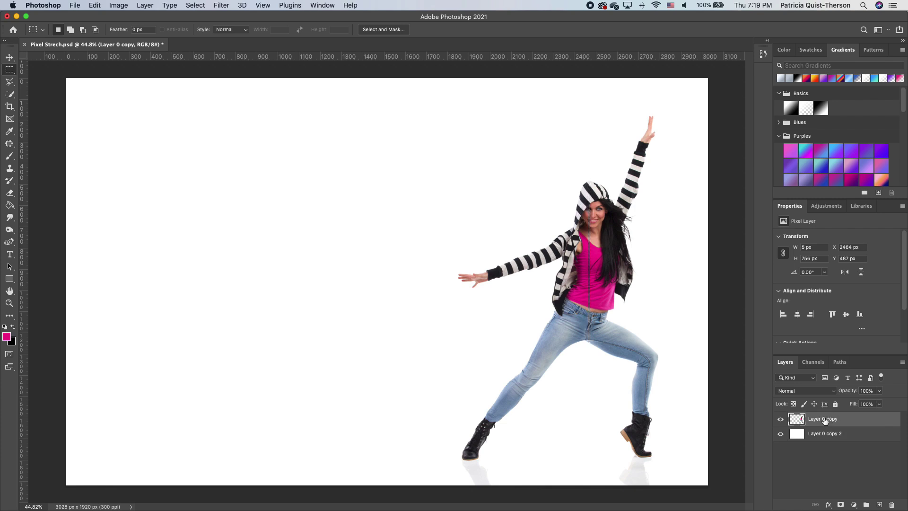
right_click(589, 194)
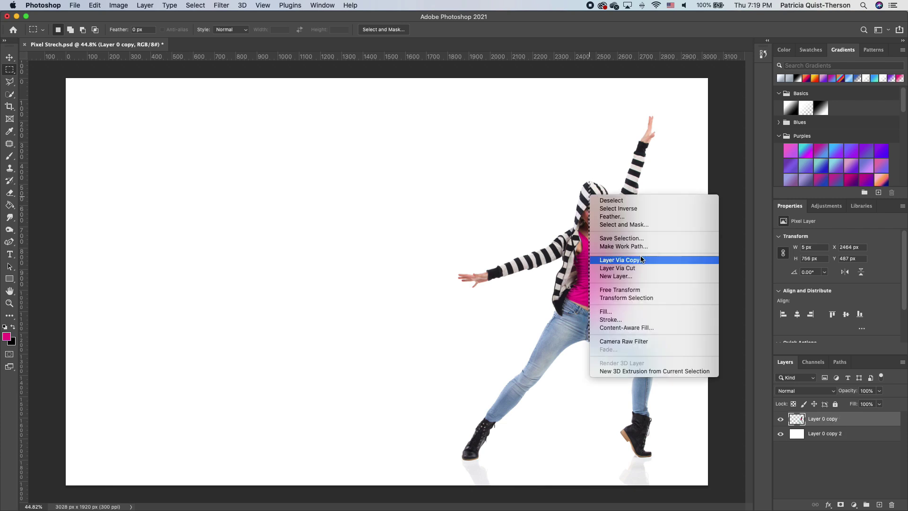
left_click(639, 261)
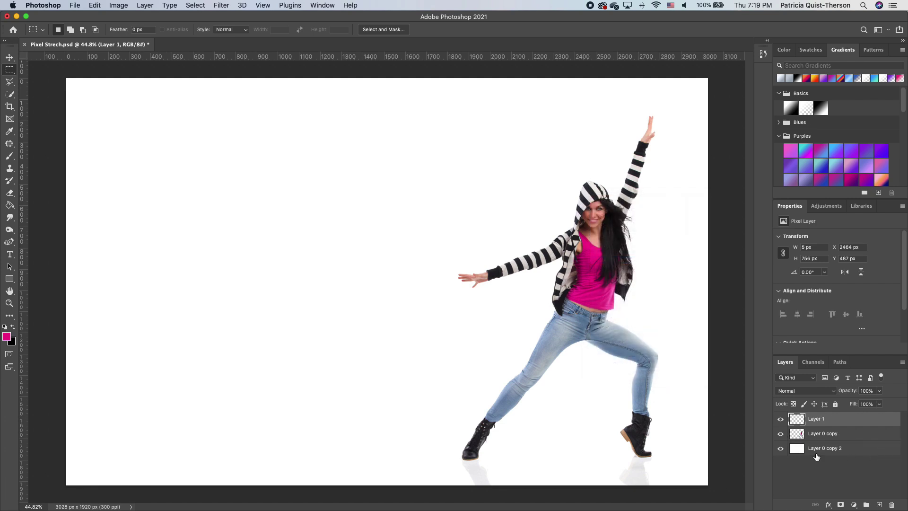
left_click(781, 433)
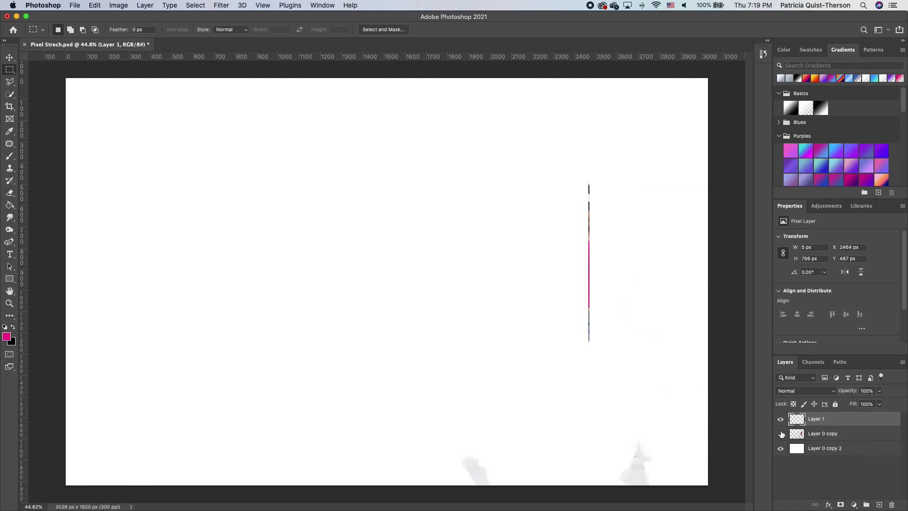
left_click(781, 434)
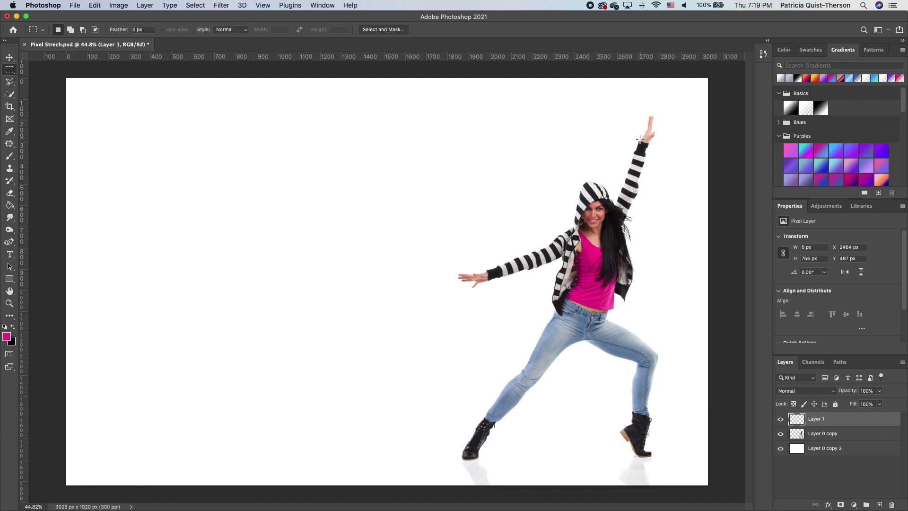
Lasso a thin sliver from the raised fingertip to the shoulder and copy it onto Layer 2
scroll(640, 150, "up", 1)
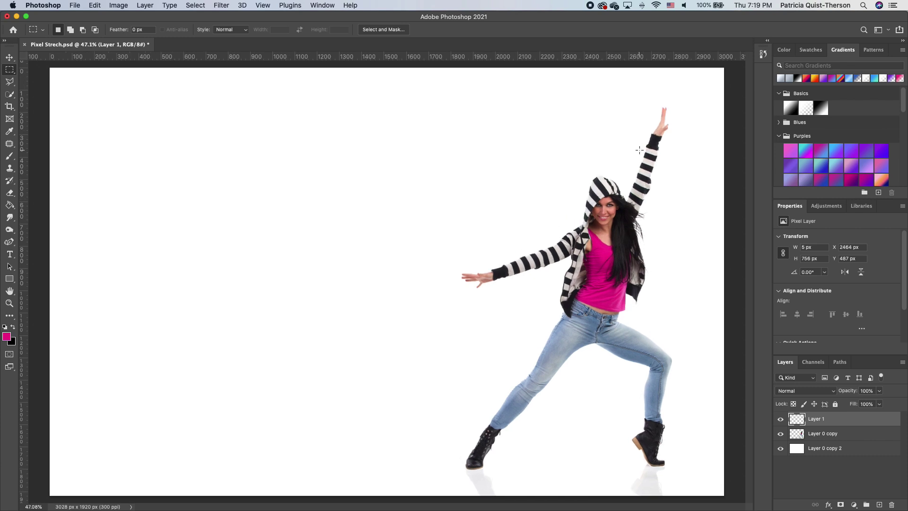
scroll(668, 134, "up", 3)
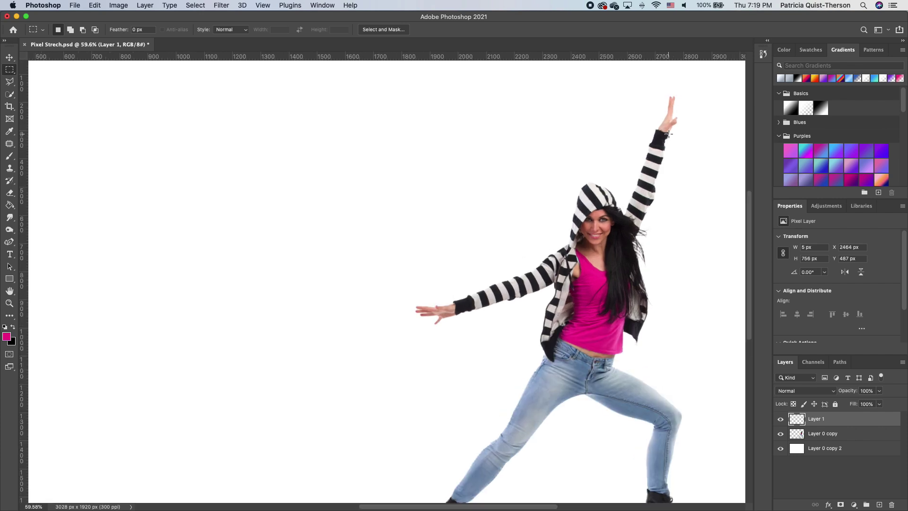
left_click(10, 83)
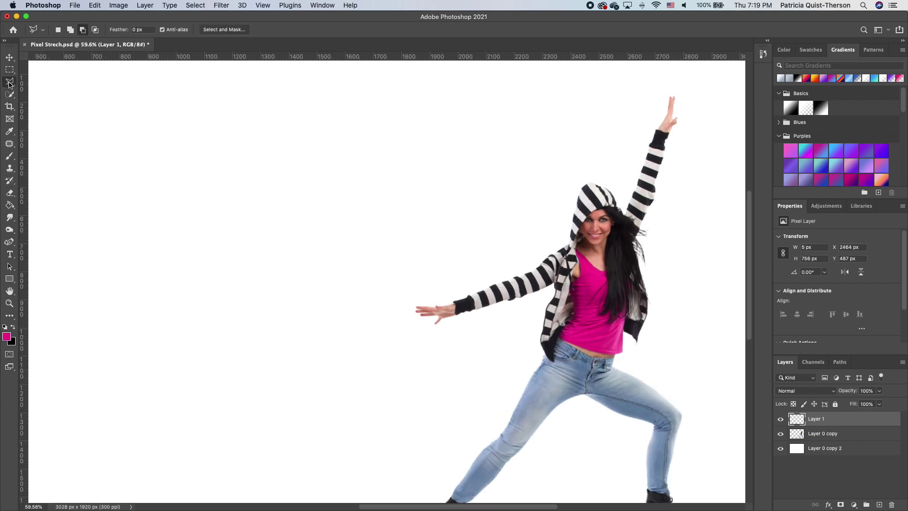
scroll(577, 95, "up", 4)
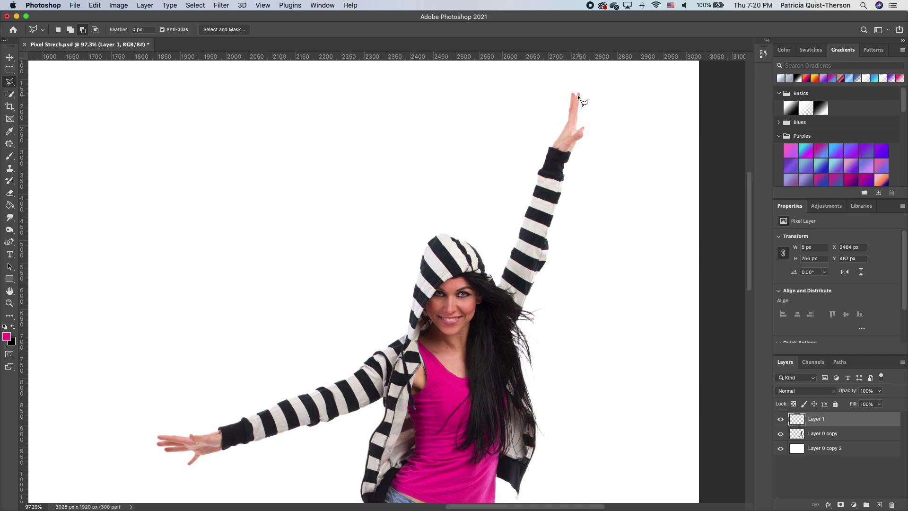
left_click(578, 94)
left_click(513, 294)
left_click(581, 95)
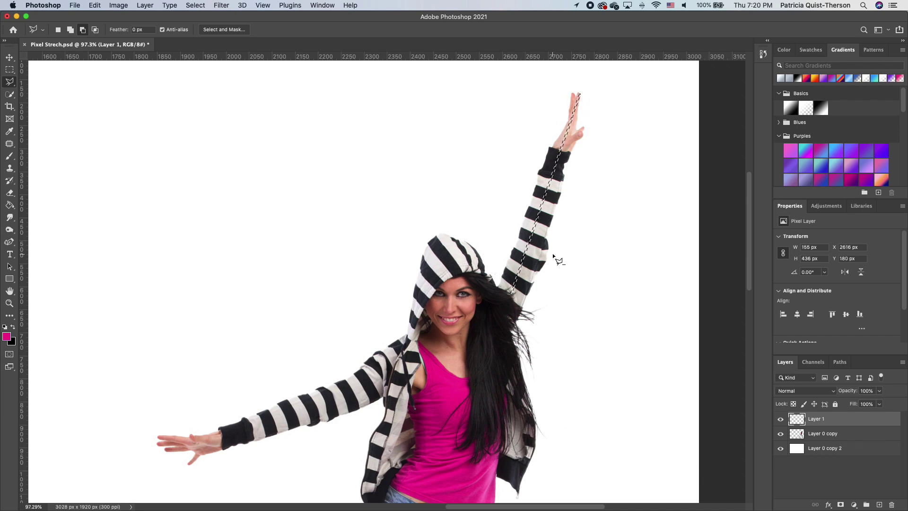
left_click(820, 434)
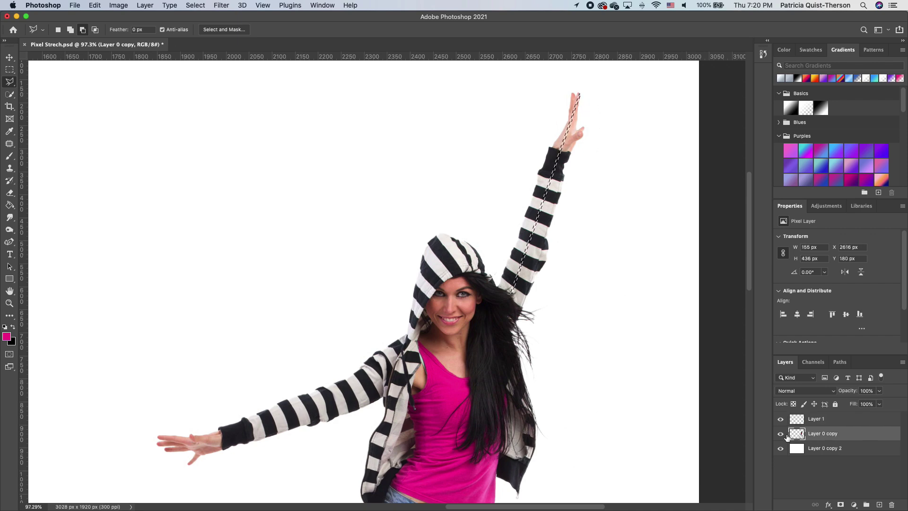
right_click(518, 275)
left_click(563, 336)
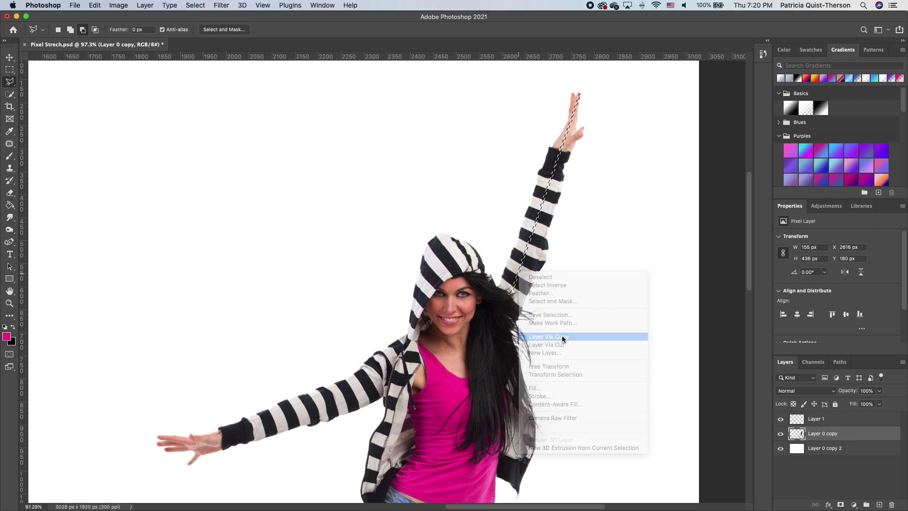
Select a thin vertical strip down the right leg and boot, nudged slightly left
scroll(492, 227, "up", 3)
scroll(492, 227, "down", 6)
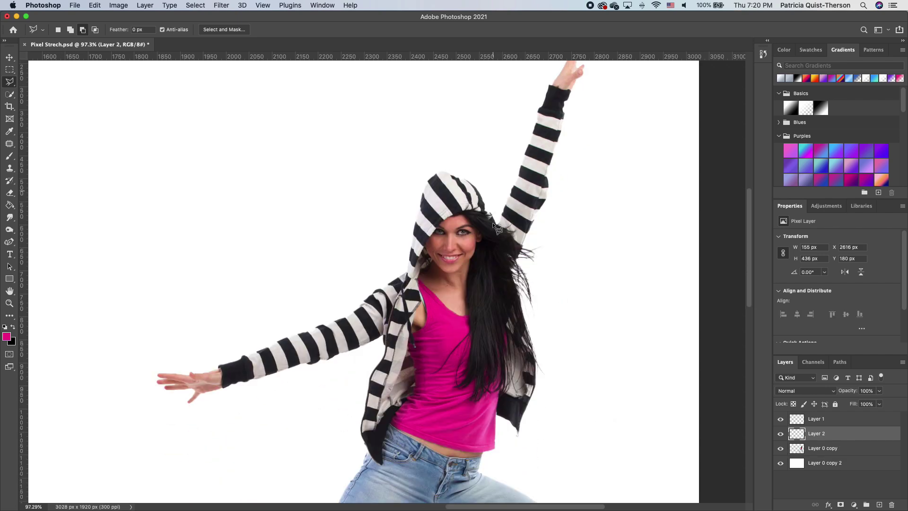
scroll(492, 247, "down", 10)
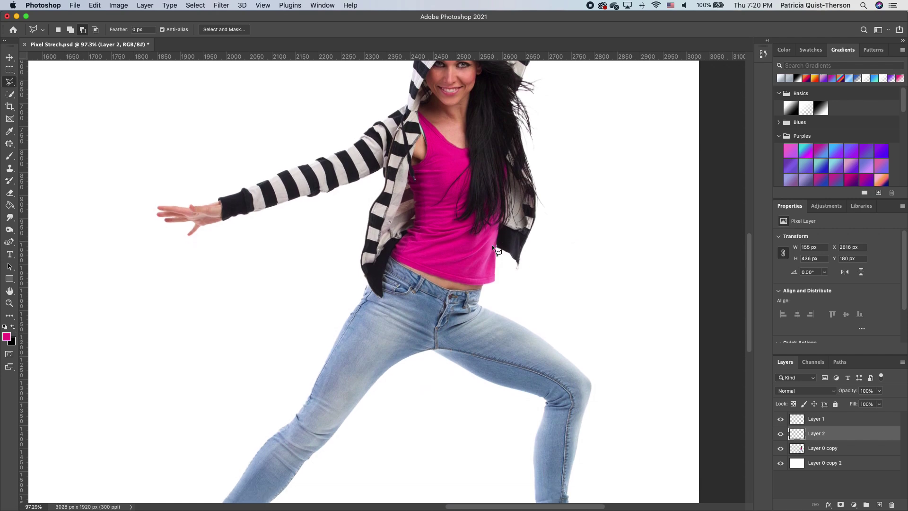
scroll(492, 245, "down", 2)
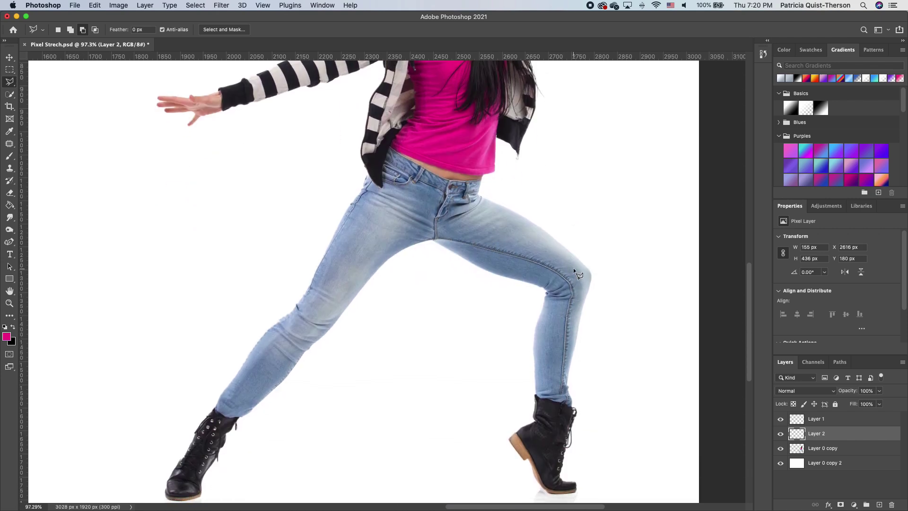
left_click(9, 70)
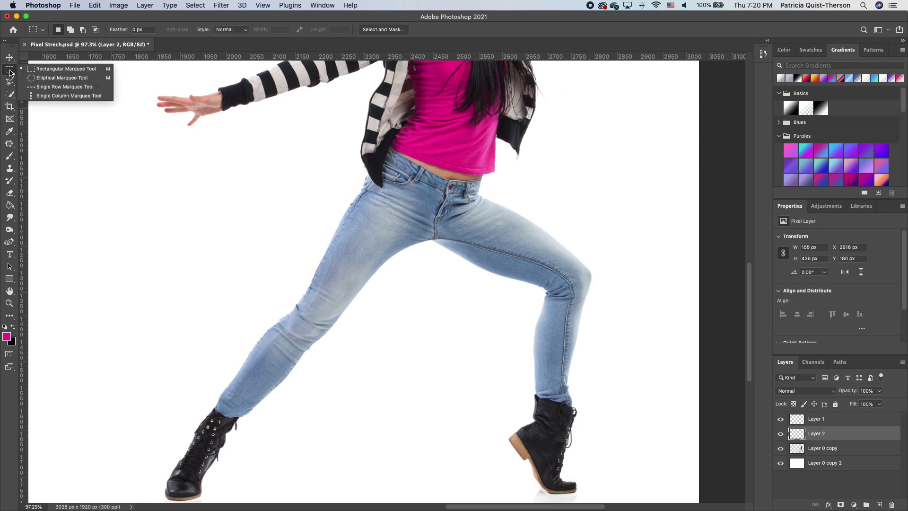
left_click(31, 71)
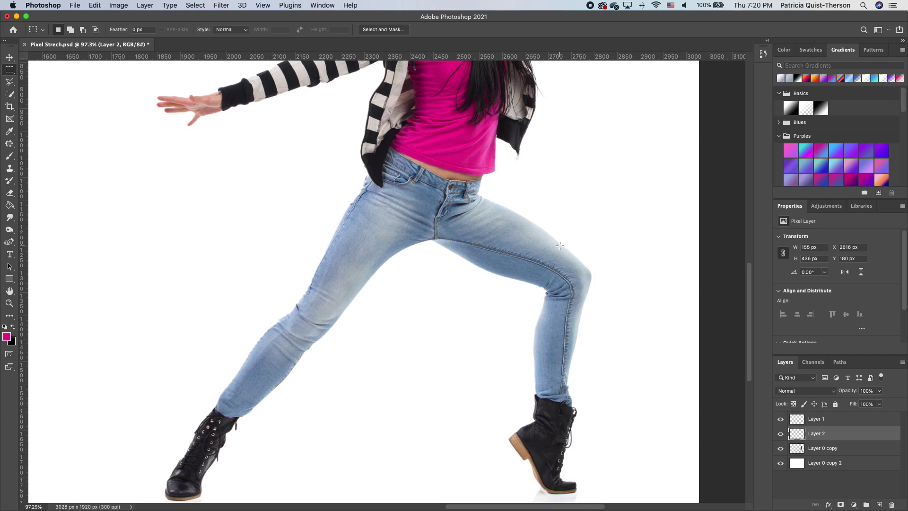
left_click_drag(561, 246, 561, 492)
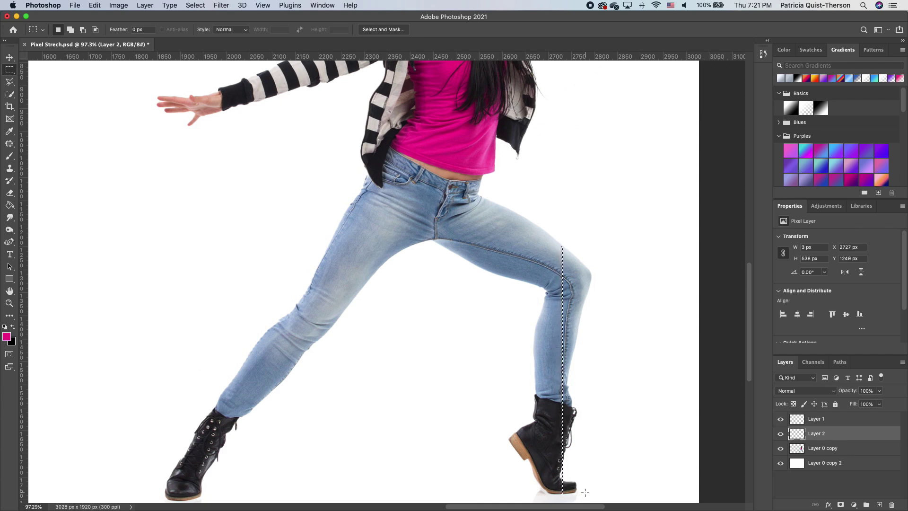
key("Left")
key("Left")
key("Left")
key("Left")
key("Left")
key("Left")
key("Left")
key("Left")
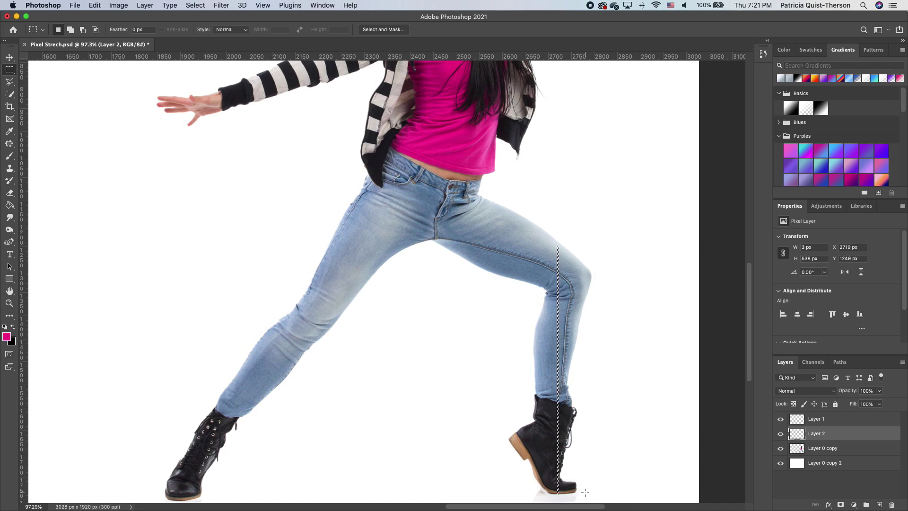
key("Left")
key("Left")
Copy the 3 px leg strip from Layer 0 copy onto Layer 3 and hide the dancer layer
left_click(824, 448)
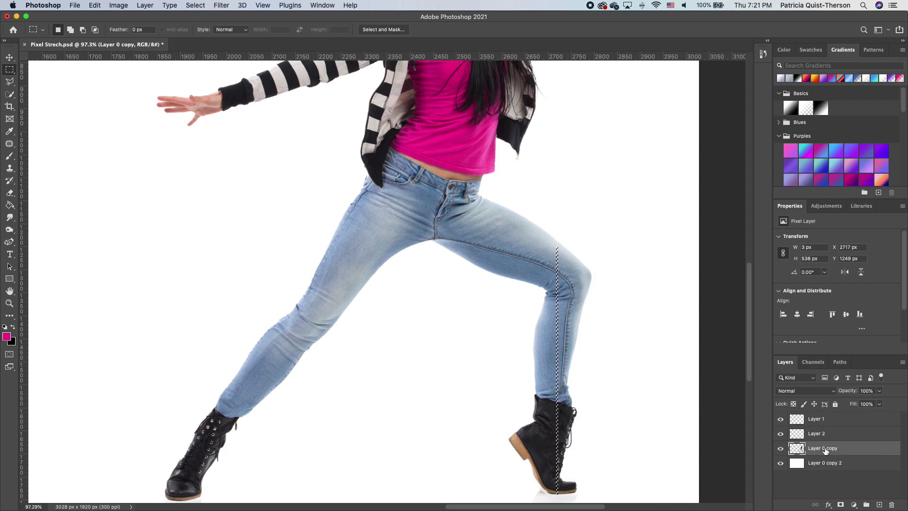
right_click(557, 308)
left_click(606, 372)
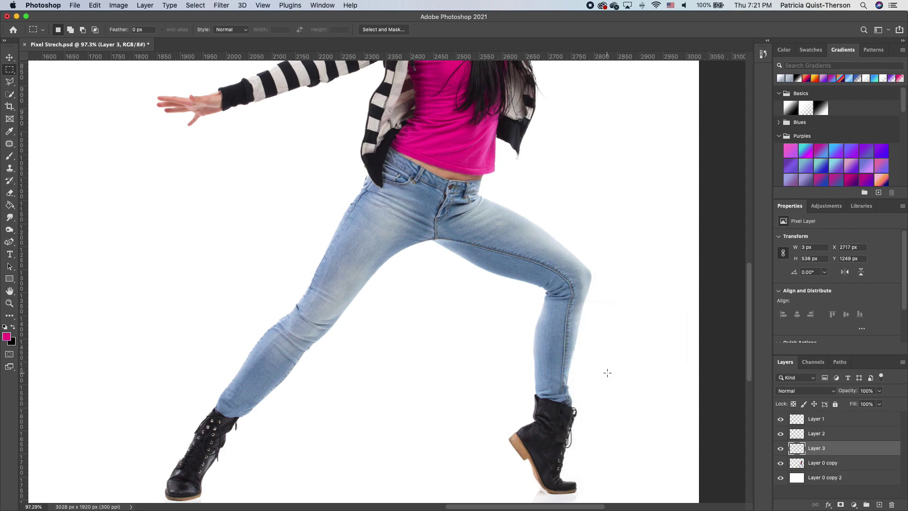
left_click(780, 463)
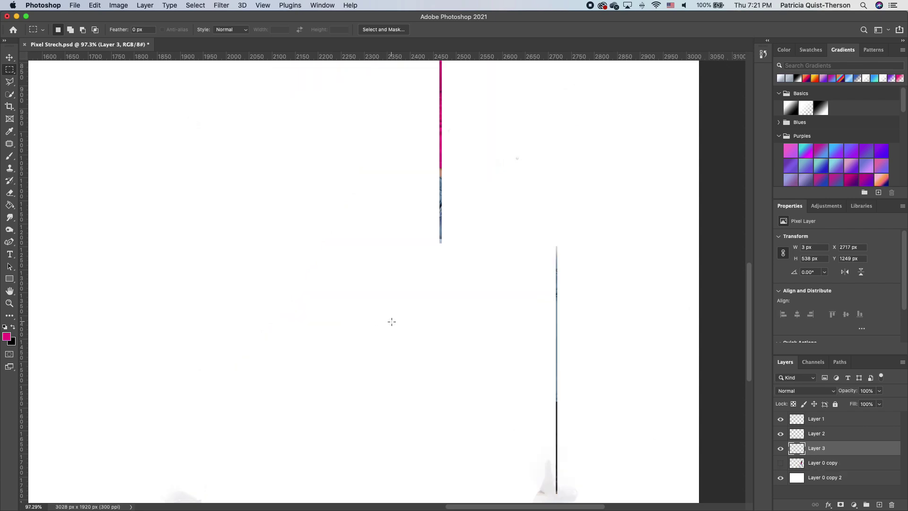
Move the leg strip toward the left of the canvas
scroll(392, 322, "down", 5)
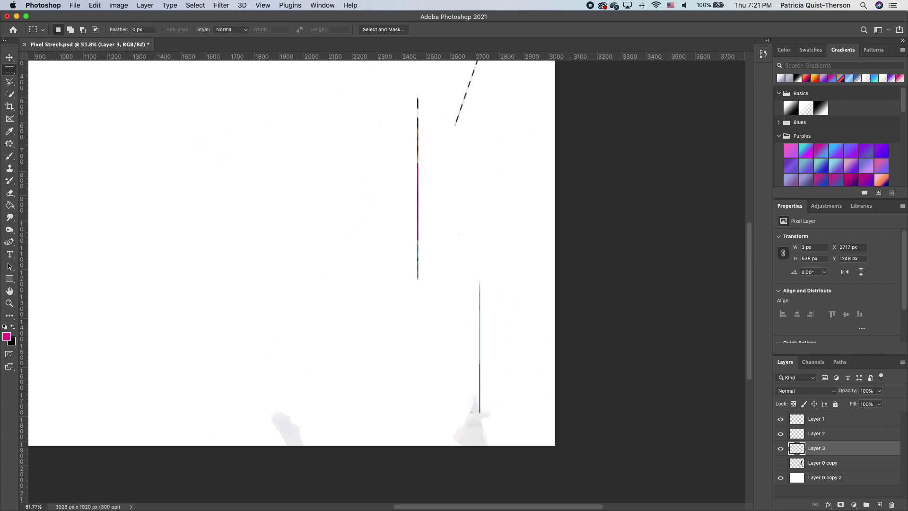
left_click(10, 58)
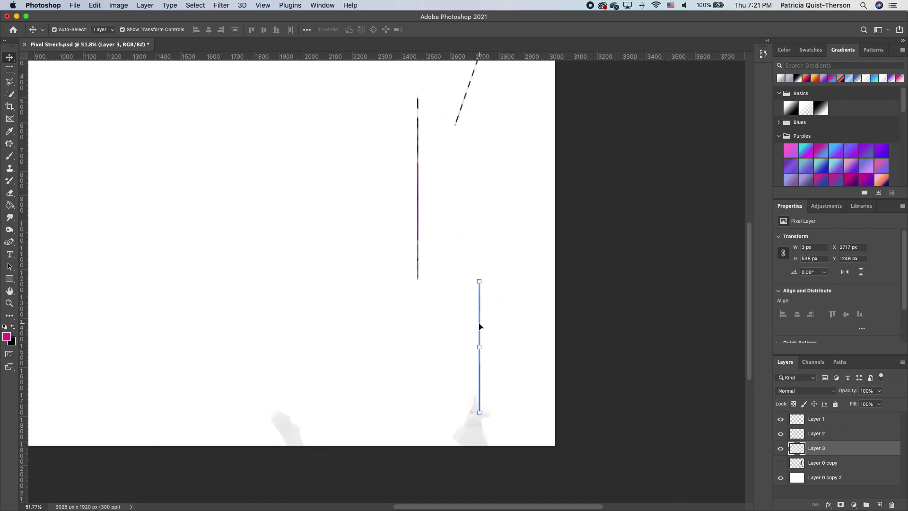
left_click_drag(480, 326, 418, 328)
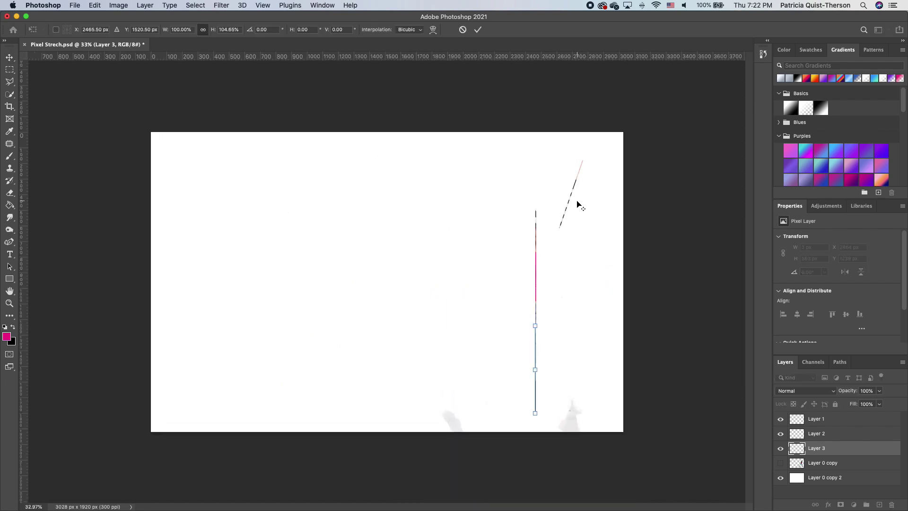
scroll(577, 204, "up", 3)
key("Return")
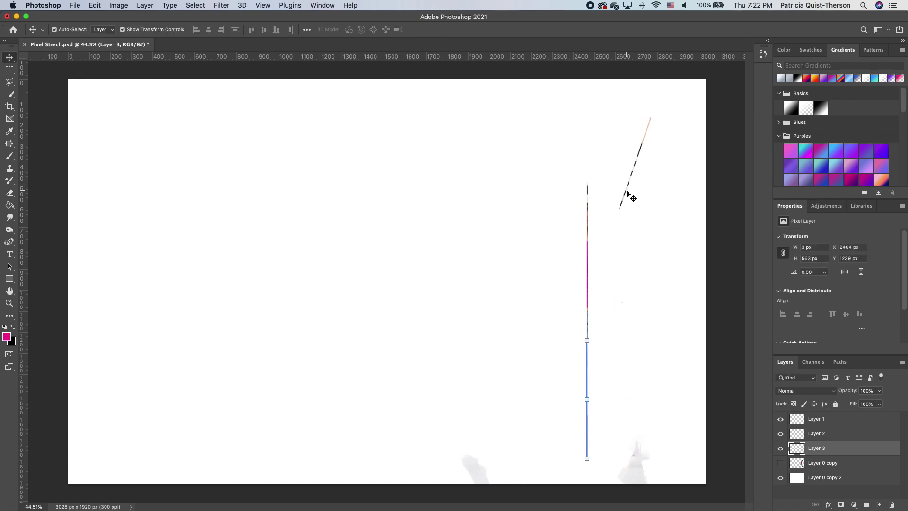
Rotate the diagonal arm sliver upright so it sits directly above the long vertical strip
left_click(629, 195)
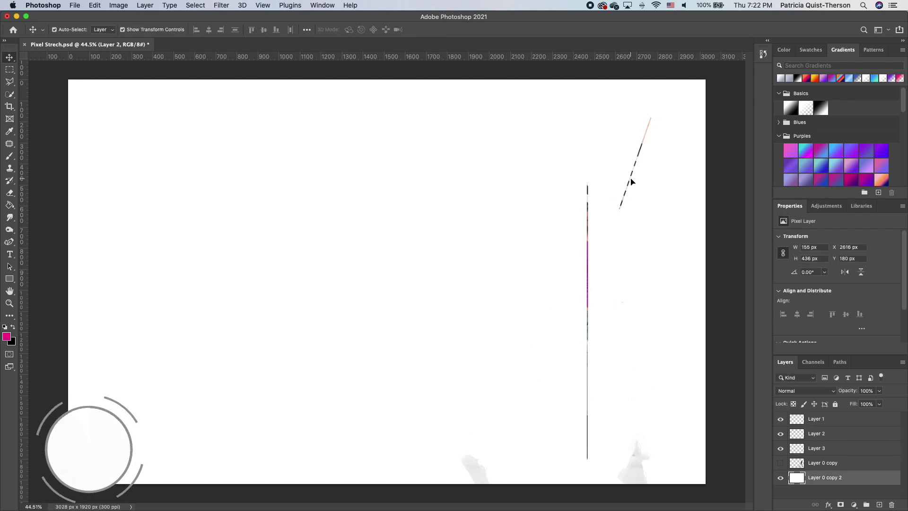
left_click(623, 198)
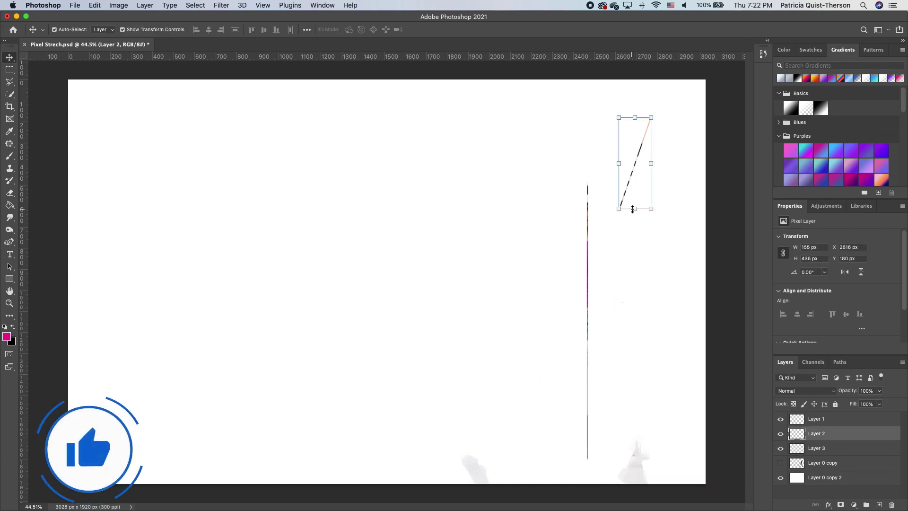
mouse_move(653, 209)
left_mouse_down()
mouse_move(670, 196)
mouse_move(588, 206)
left_mouse_up()
scroll(638, 206, "up", 3)
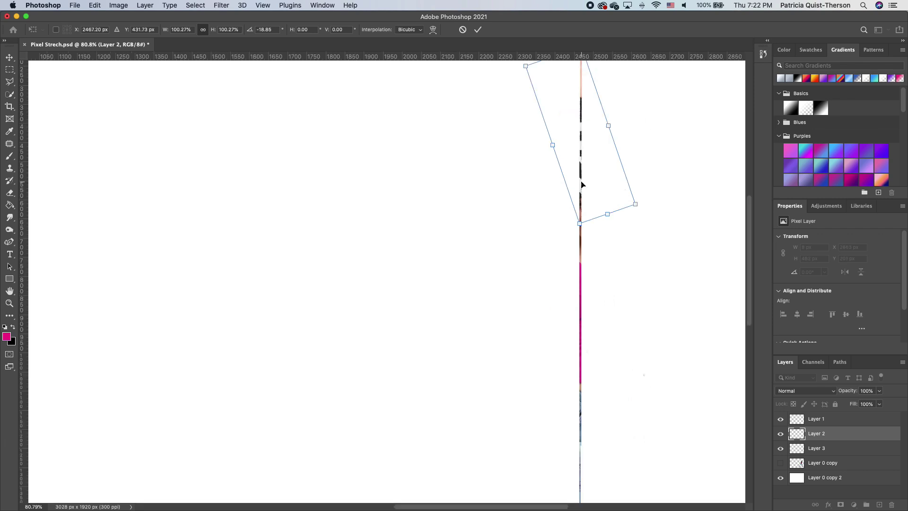
key("Return")
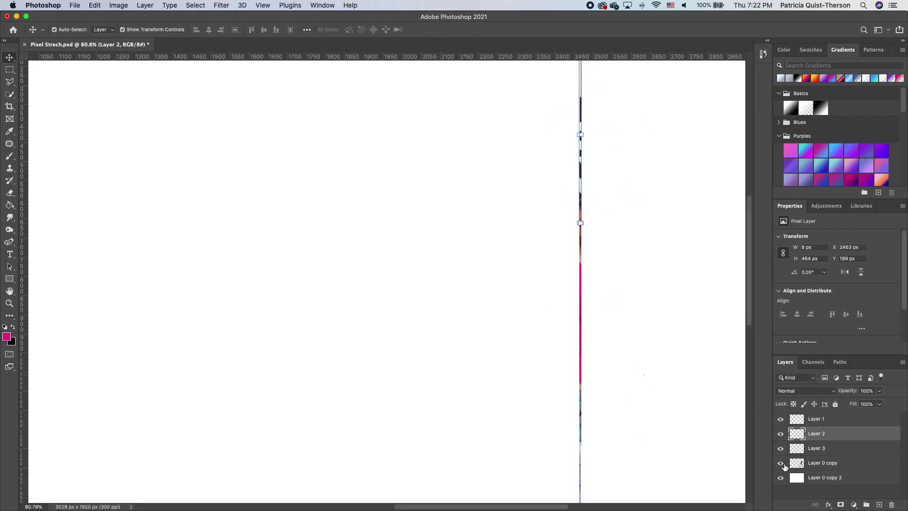
Show the dancer layer again and nudge the upright strip slightly upward
left_click(781, 463)
scroll(480, 282, "down", 3)
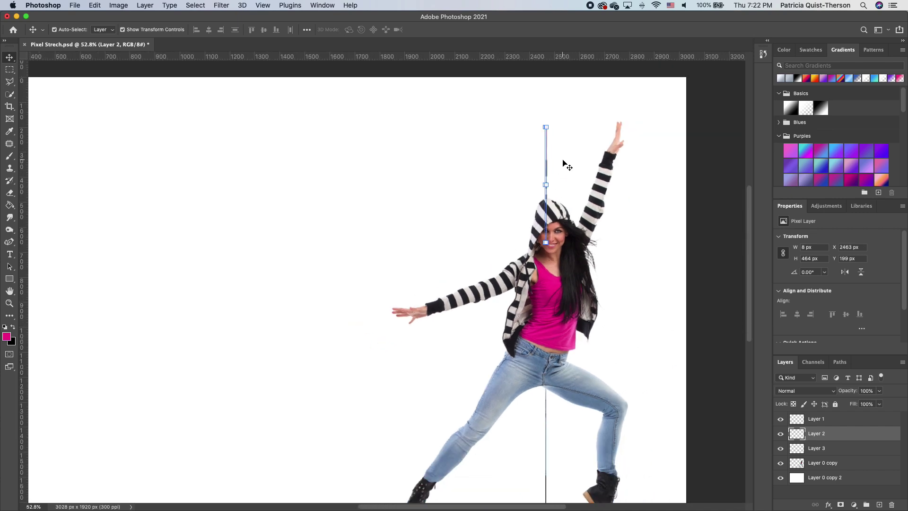
key("Up")
key("Up")
key("Up")
key("Up")
key("Up")
key("Up")
key("Up")
key("Up")
key("Up")
key("Up")
key("Up")
key("Up")
key("Up")
key("Up")
key("Up")
key("Up")
key("Up")
key("Up")
key("Up")
key("Up")
Convert Layers 1, 2 and 3 into a single 8 × 1623 px smart object
scroll(541, 371, "down", 1)
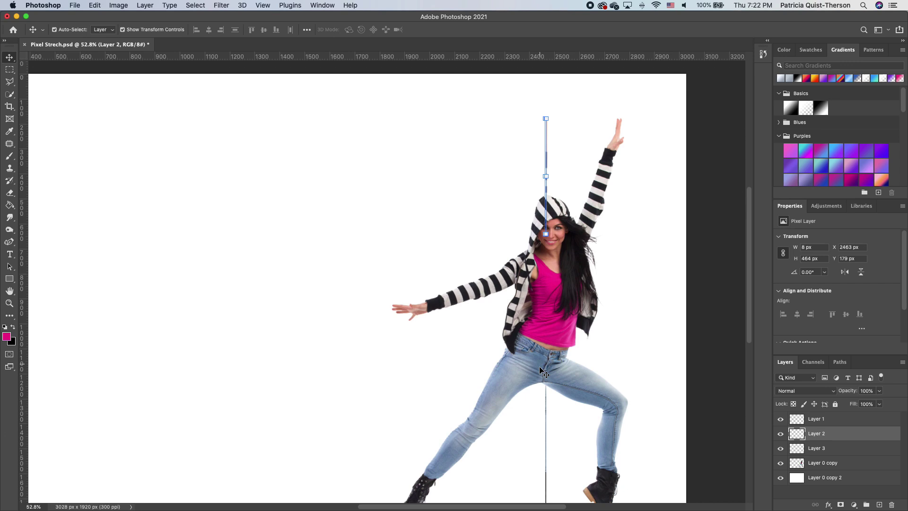
scroll(541, 371, "down", 3)
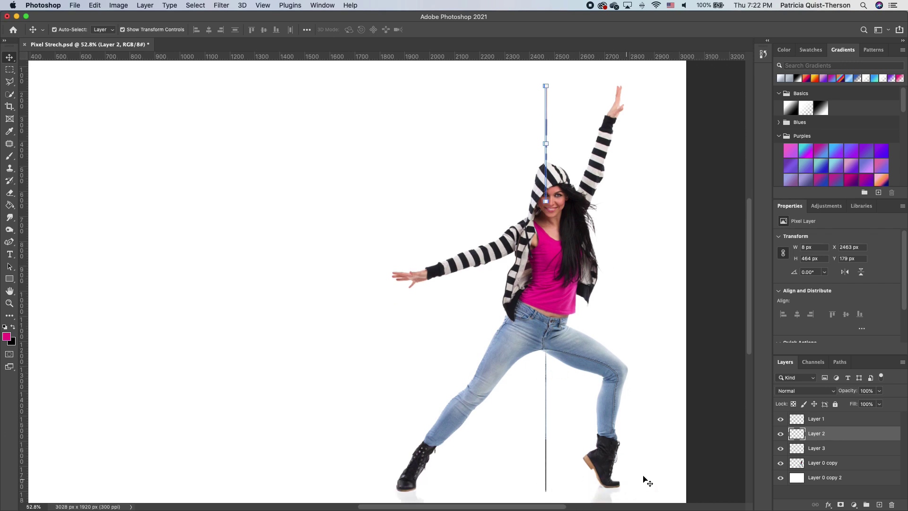
left_click(817, 449)
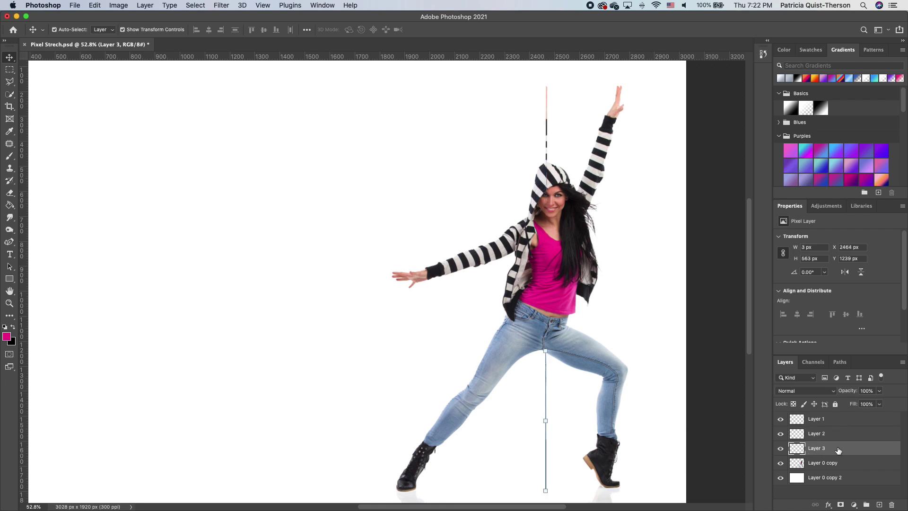
left_click(824, 419, "shift")
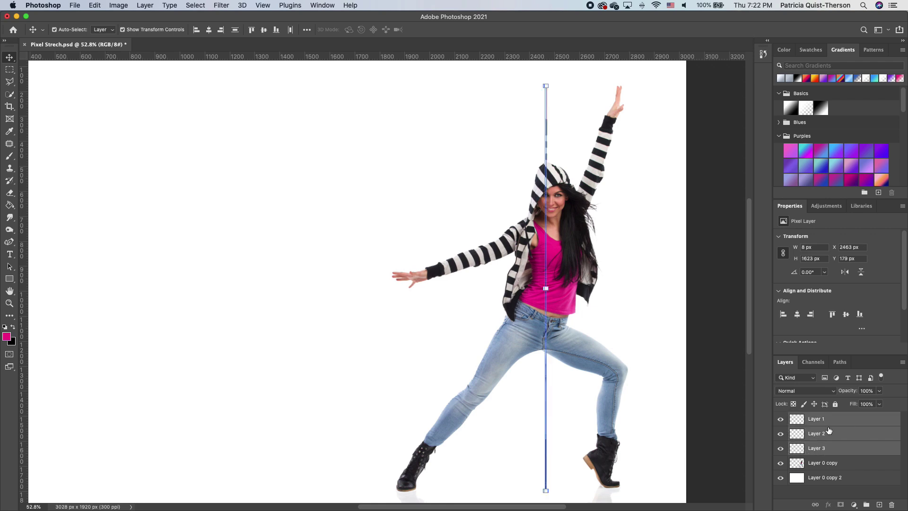
right_click(820, 421)
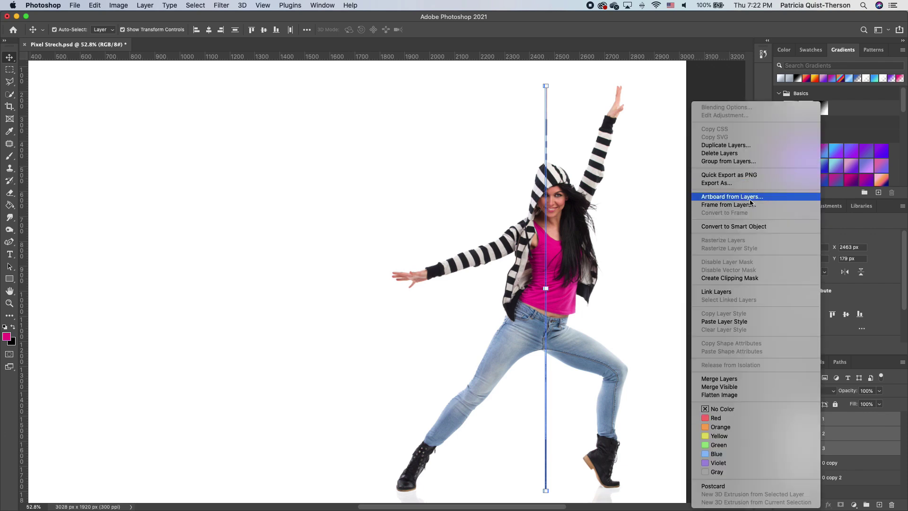
left_click(753, 227)
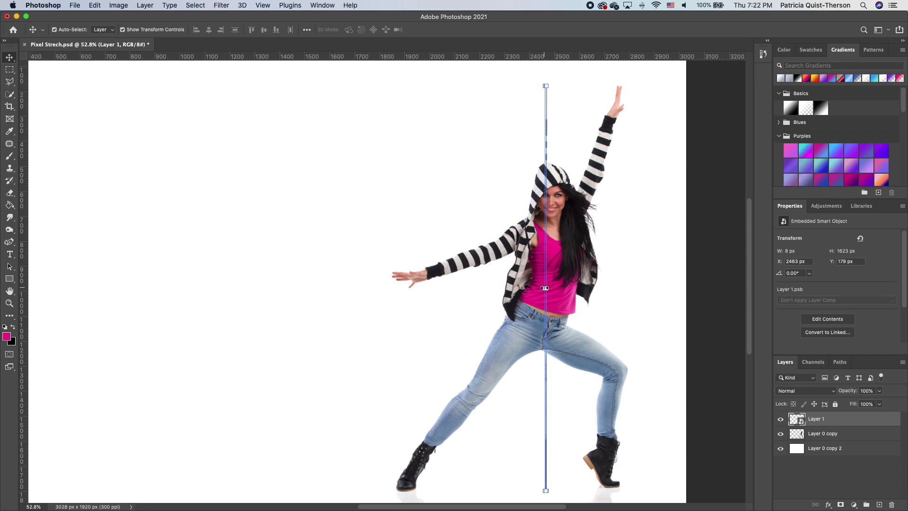
Stretch the strip smart object horizontally to 4192 × 1623 px across the canvas
left_click_drag(544, 287, 422, 289)
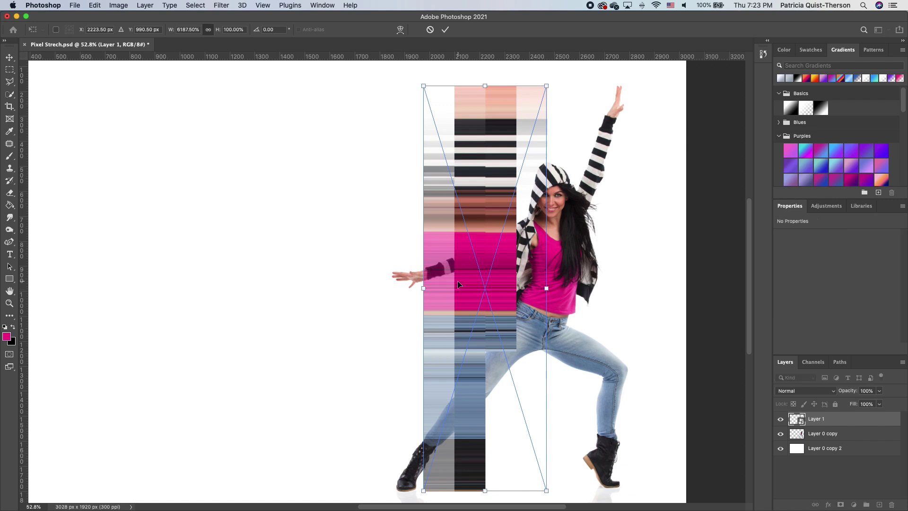
key("Return")
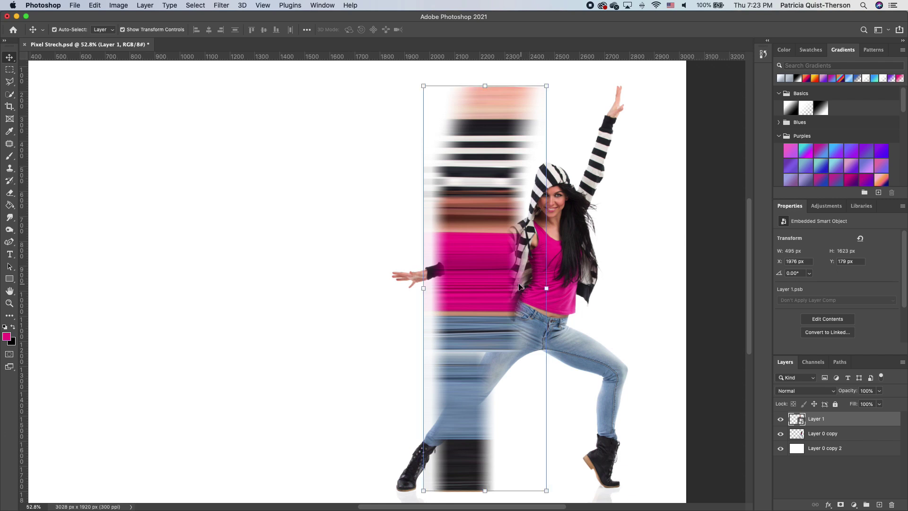
left_click_drag(423, 287, 87, 286)
key("super+0")
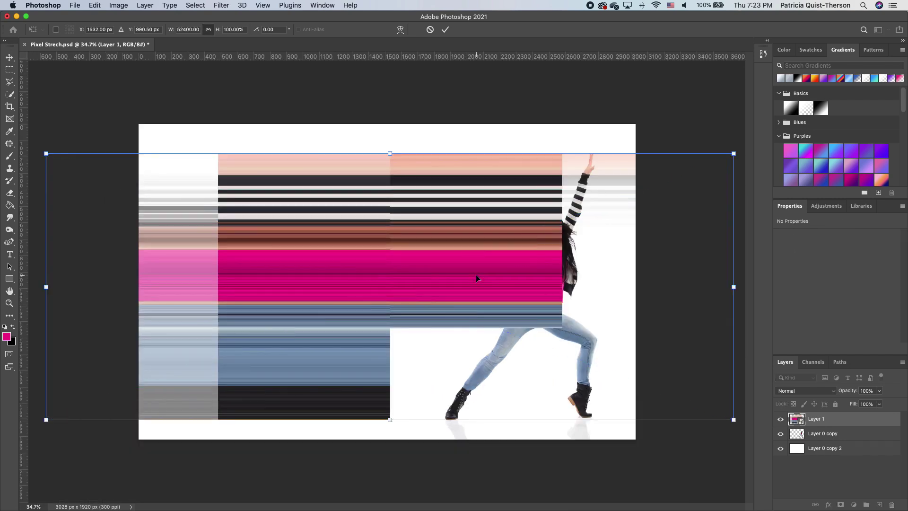
key("Return")
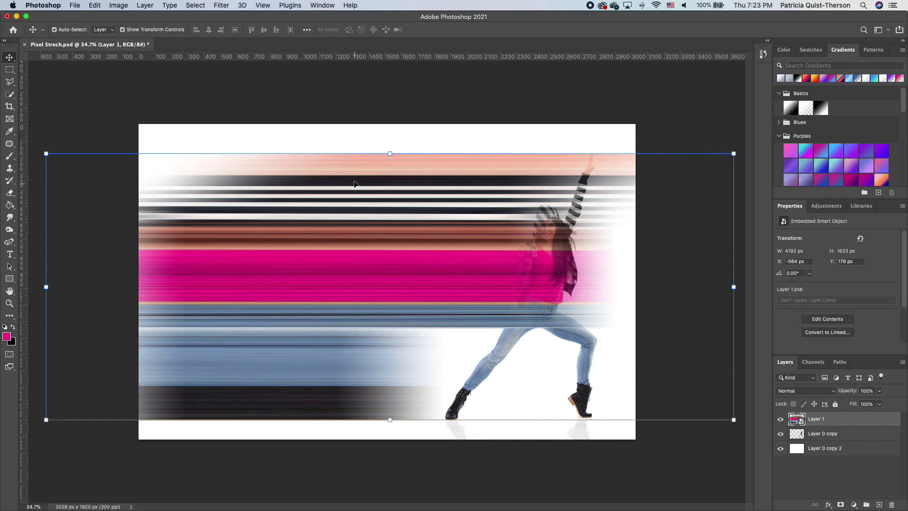
Copy a vertical band through the streaks onto a new layer
left_click(9, 70)
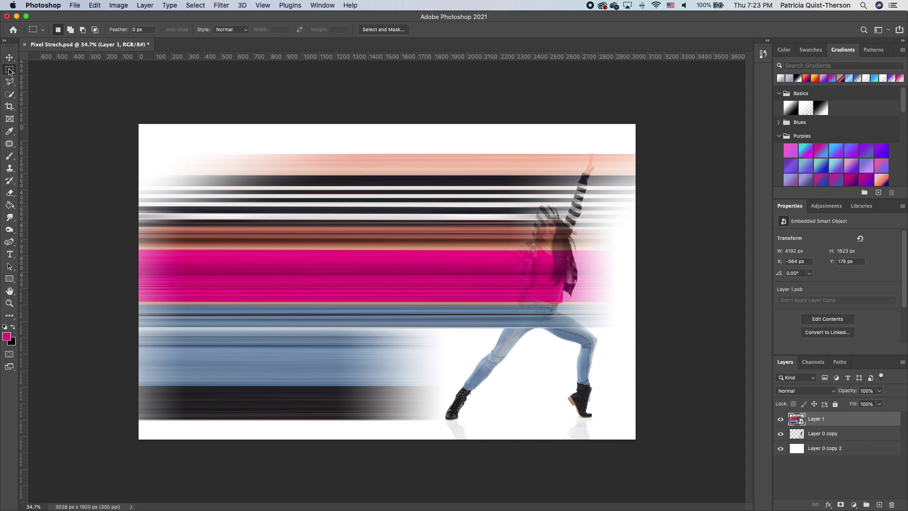
left_click(47, 70)
left_click_drag(339, 153, 333, 423)
right_click(337, 228)
left_click(389, 293)
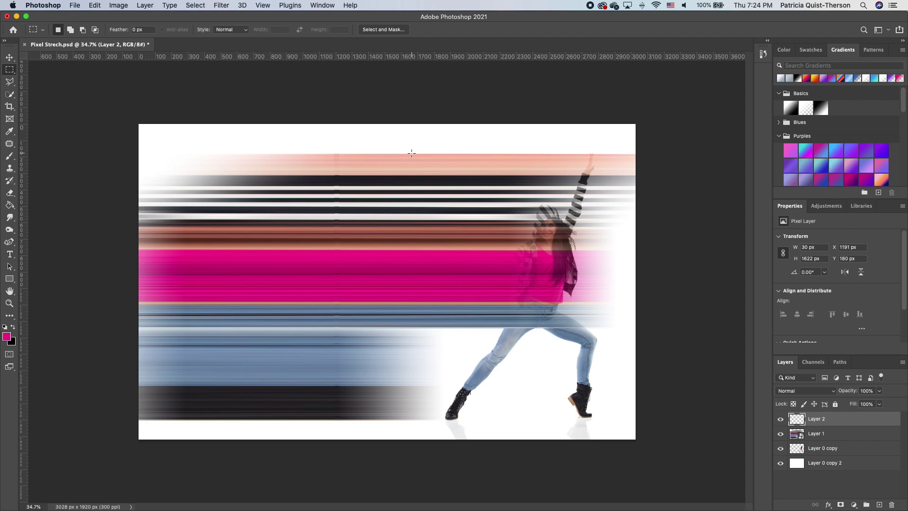
Copy a second thin column from the streaks layer onto a new layer, then hide Layer 1
left_click_drag(411, 153, 415, 326)
right_click(414, 311)
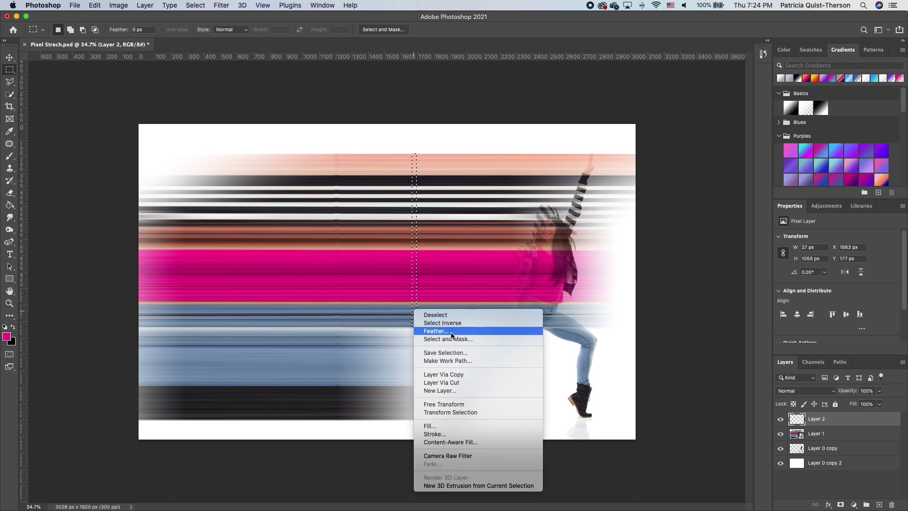
left_click(458, 374)
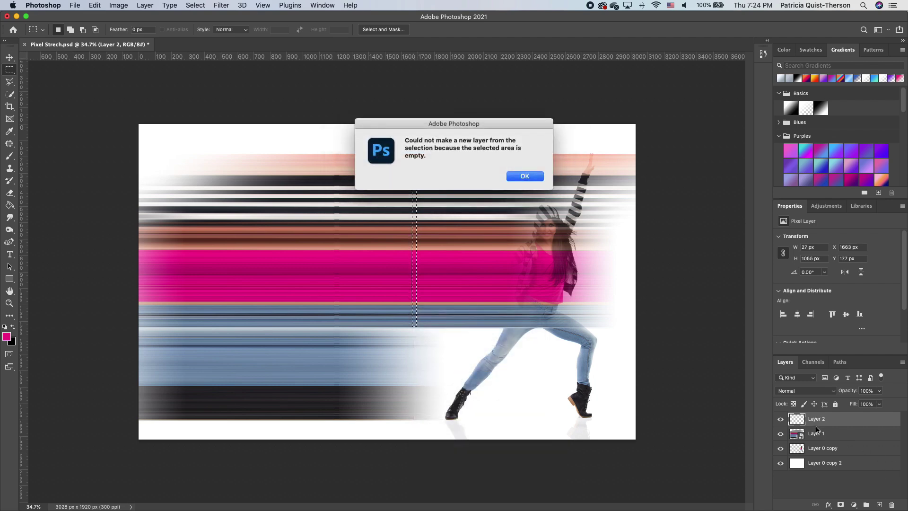
left_click(524, 175)
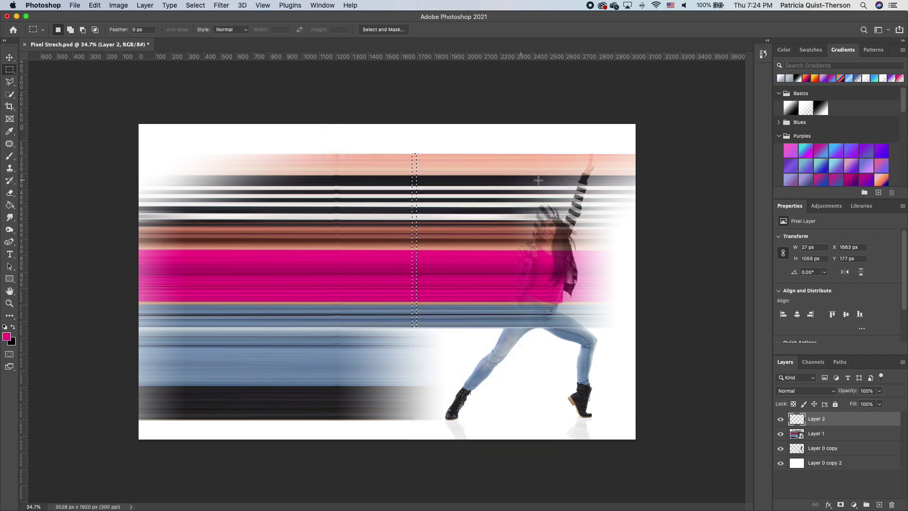
left_click(827, 433)
right_click(413, 221)
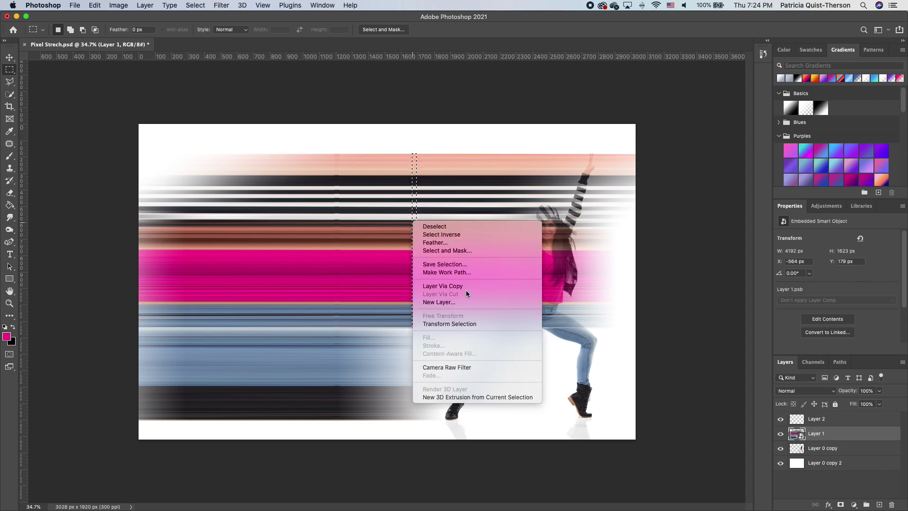
left_click(516, 286)
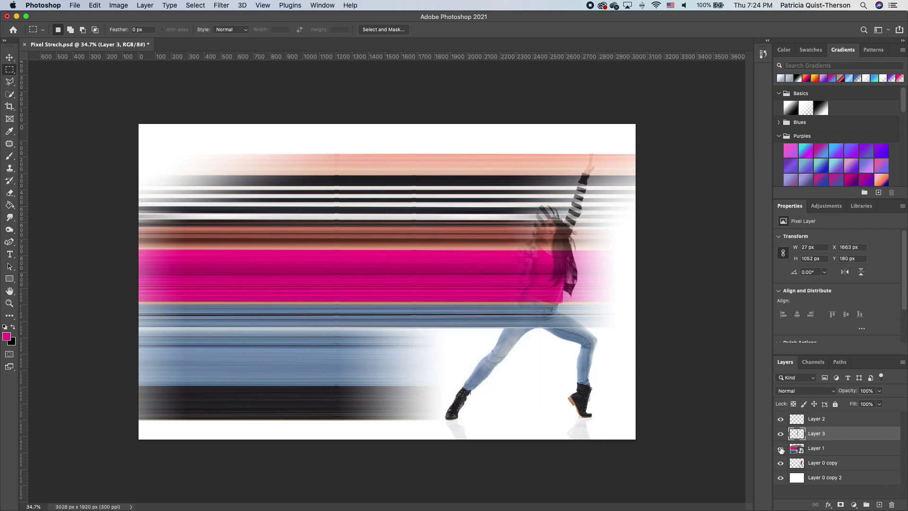
left_click(780, 448)
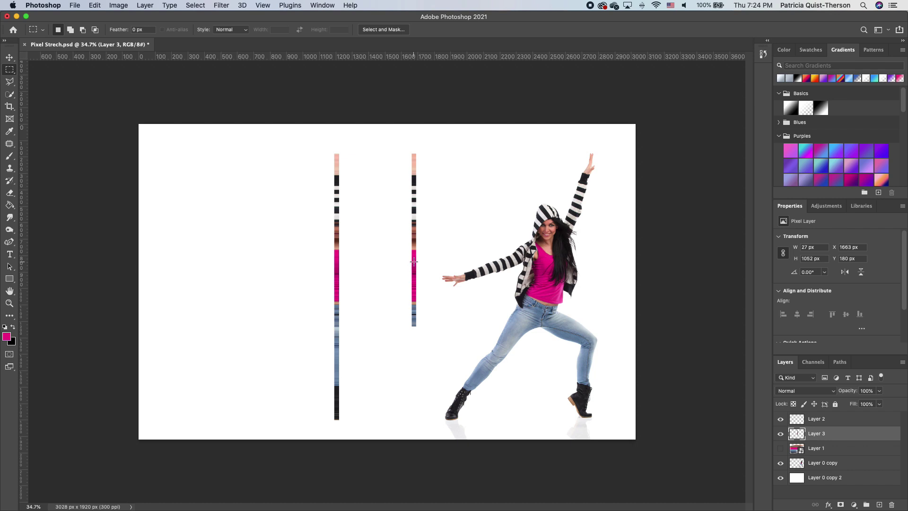
Overlap the short strip onto the long left strip and merge both into a 30 × 1626 px smart object
key("v")
left_click_drag(414, 210, 337, 211)
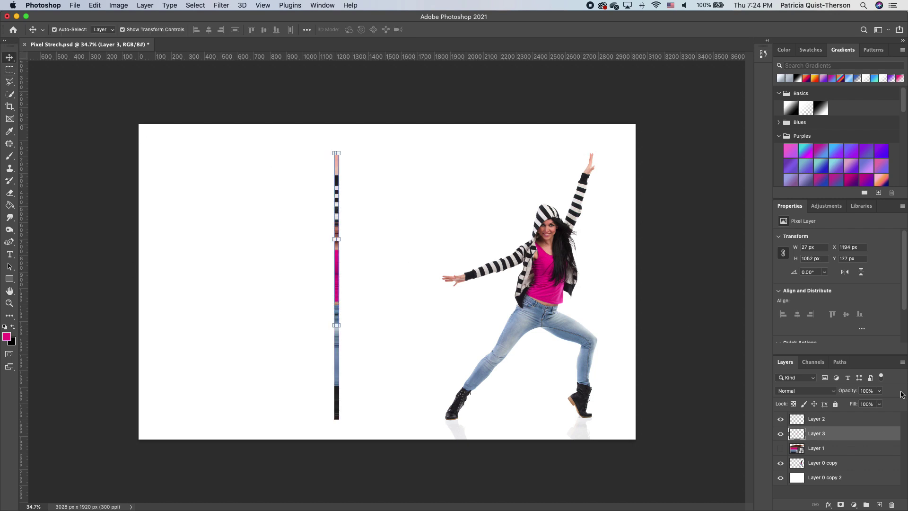
left_click_drag(834, 418, 833, 437)
left_click(461, 281)
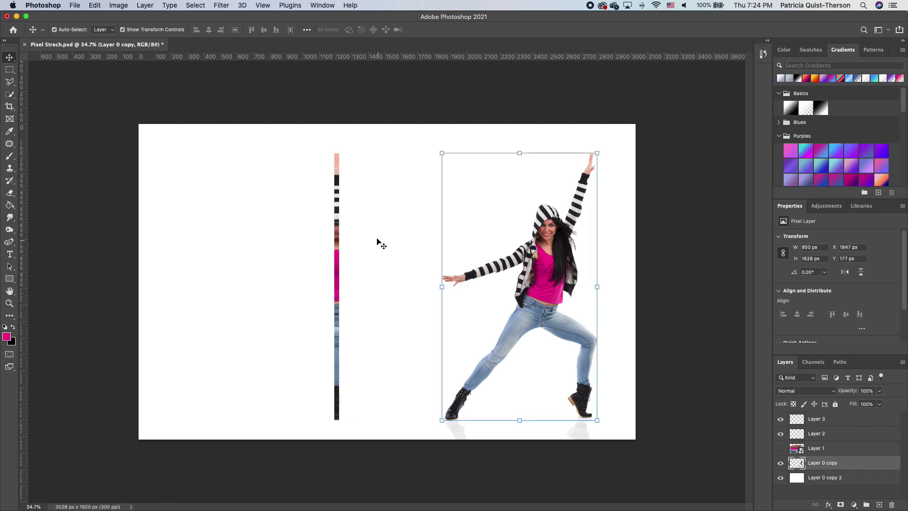
left_click(825, 420)
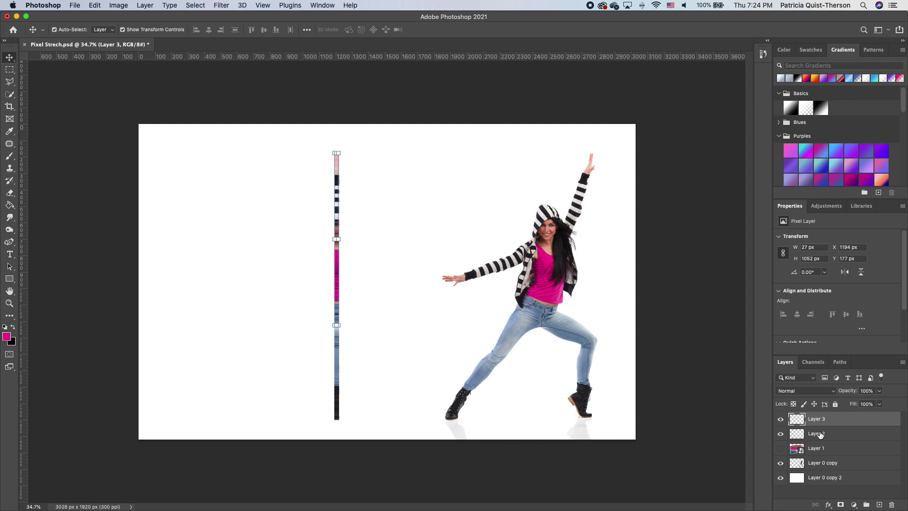
left_click(820, 434, "shift")
right_click(821, 434)
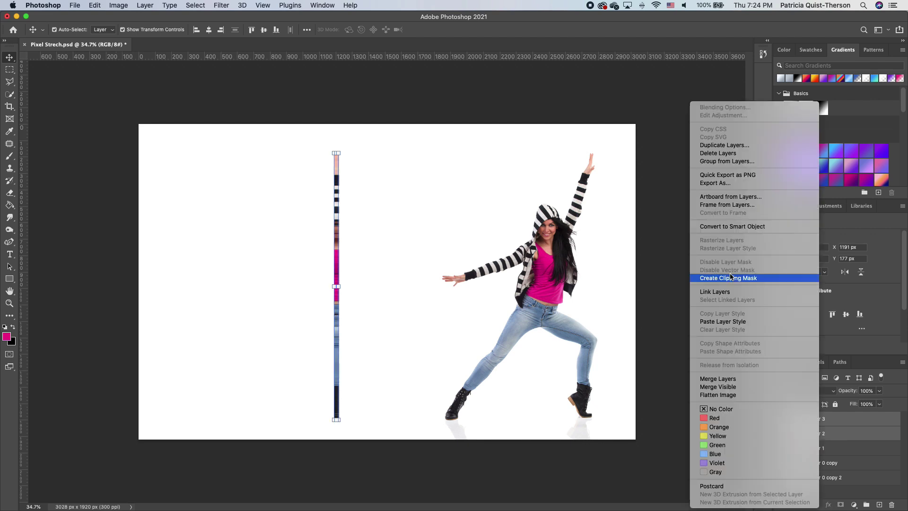
left_click(739, 226)
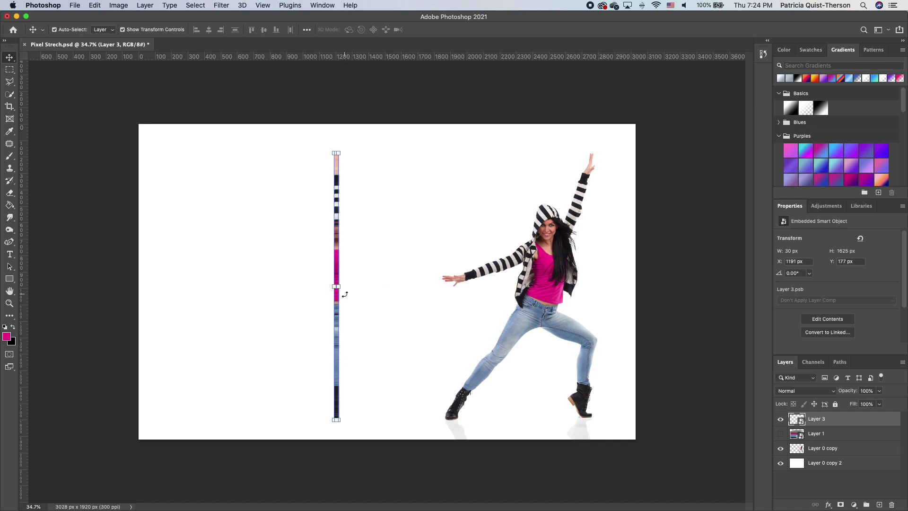
Stretch Layer 3 to 3540 px wide and move it below the dancer layer Layer 0 copy
left_click_drag(340, 285, 651, 286)
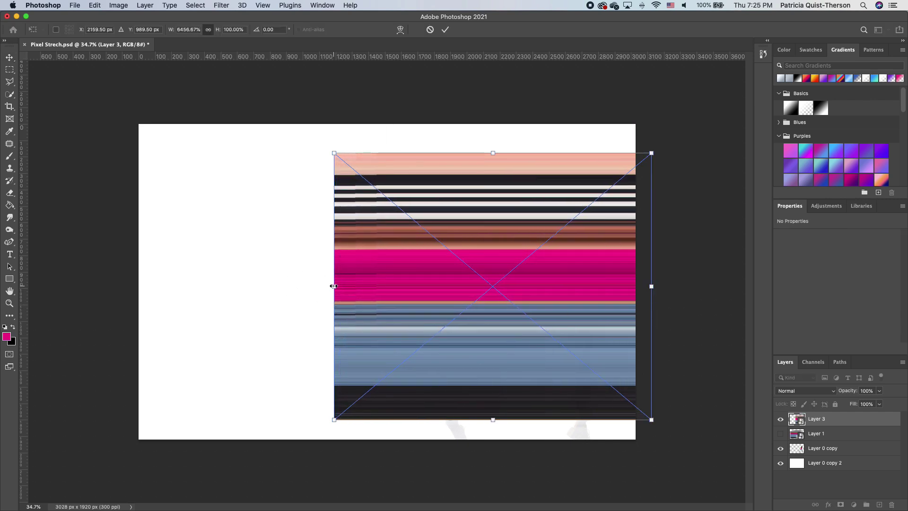
left_click_drag(334, 286, 70, 286)
key("Return")
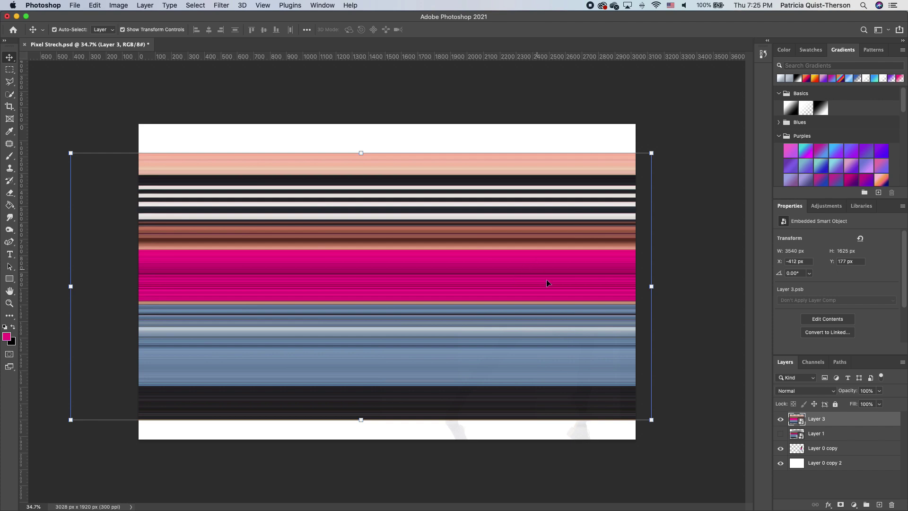
left_click_drag(844, 418, 846, 453)
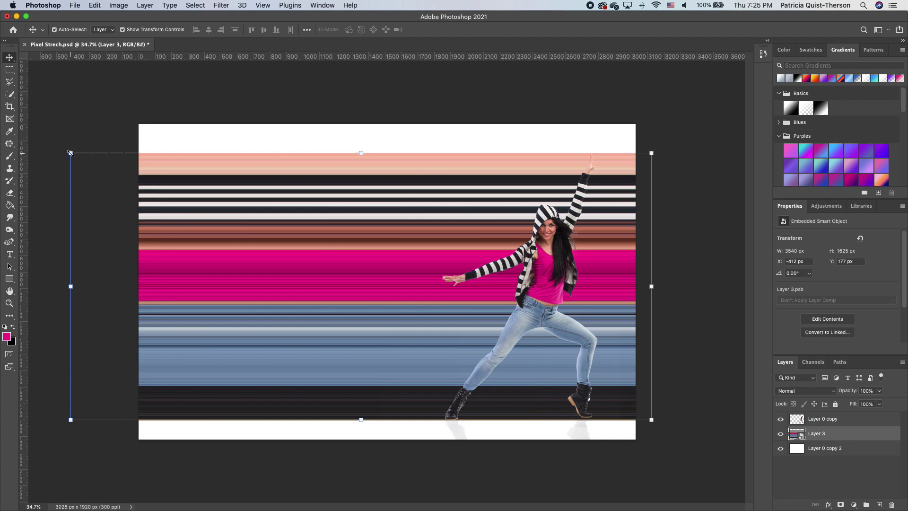
Warp Layer 3's stripes into a 3358 × 2602 px S-curve pinched together on the left edge
left_click(651, 153)
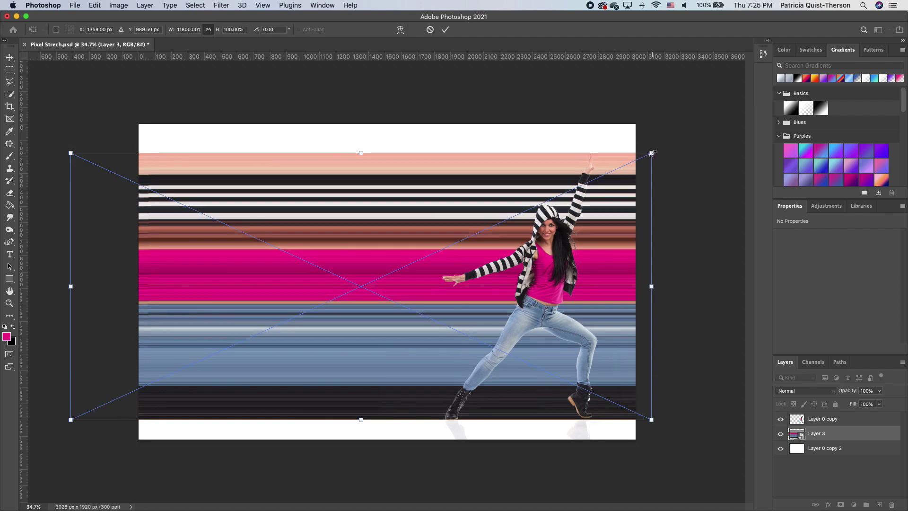
left_click(401, 34)
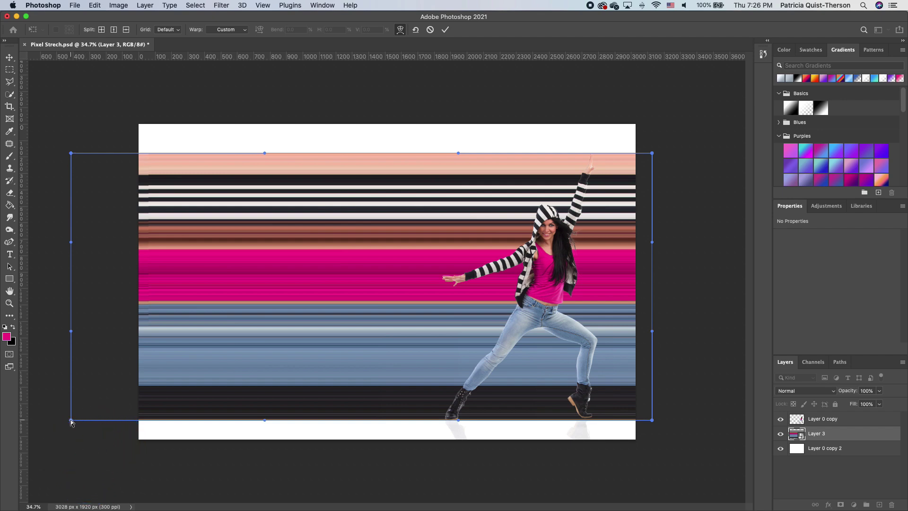
left_click_drag(71, 419, 183, 238)
scroll(178, 258, "down", 2)
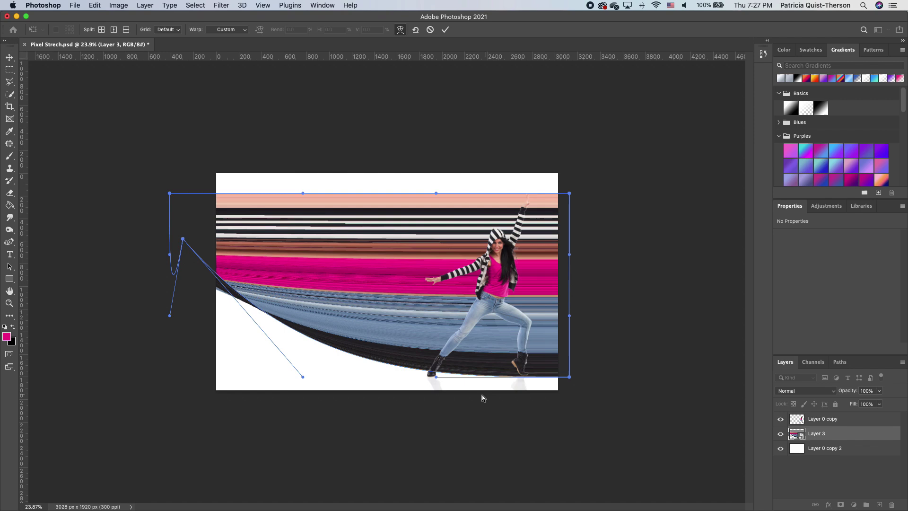
left_click_drag(170, 194, 213, 478)
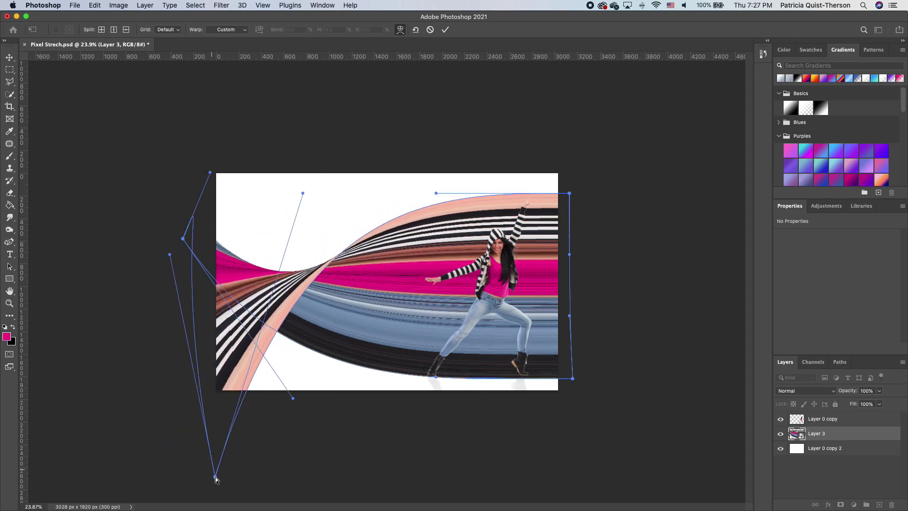
left_click_drag(184, 242, 210, 159)
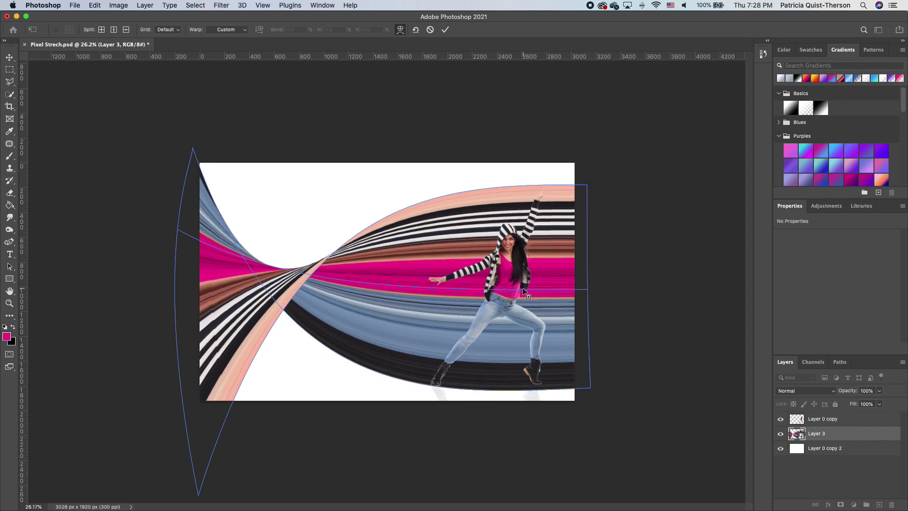
key("super+plus")
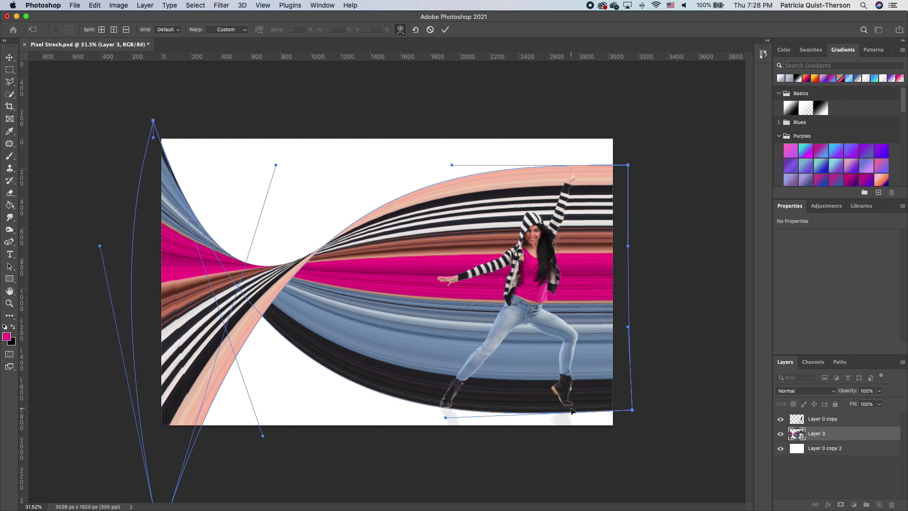
left_click(445, 29)
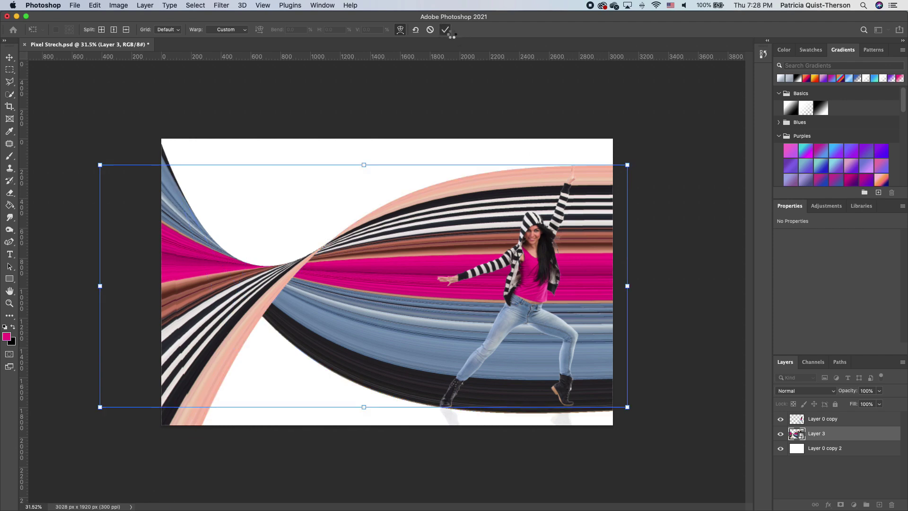
Add a white layer mask to Layer 3 and set up a black Brush at size 200
left_click(672, 347)
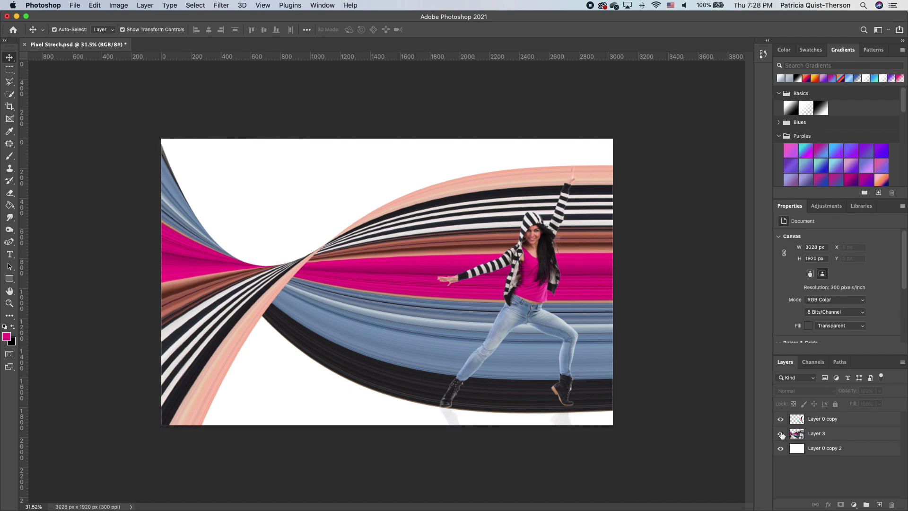
left_click(823, 433)
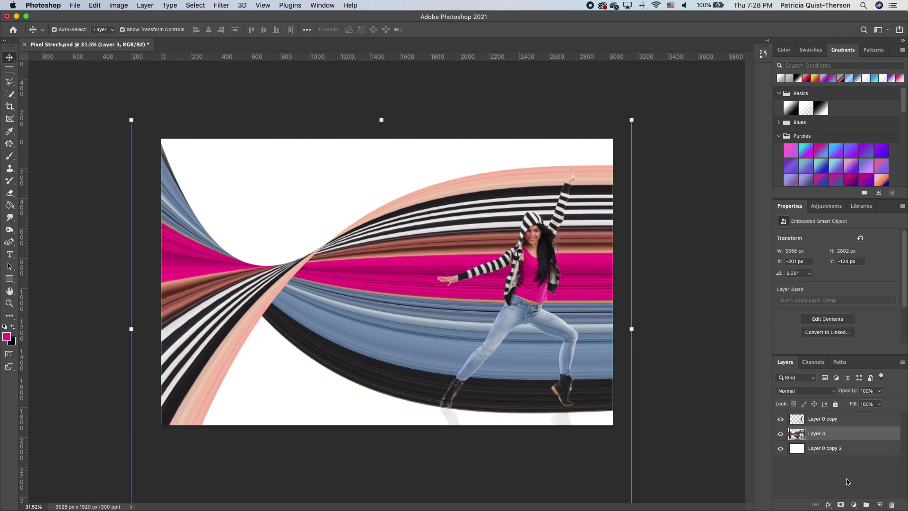
left_click(841, 505)
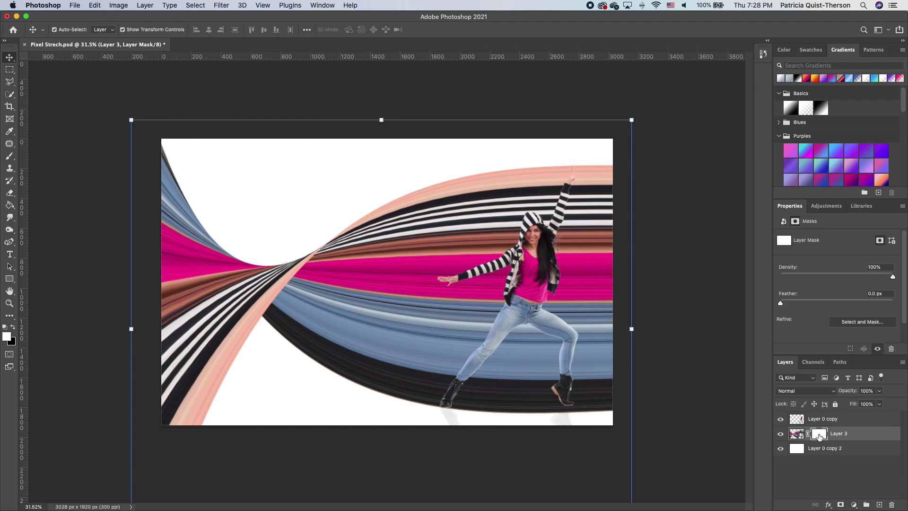
left_click(10, 156)
left_click(13, 327)
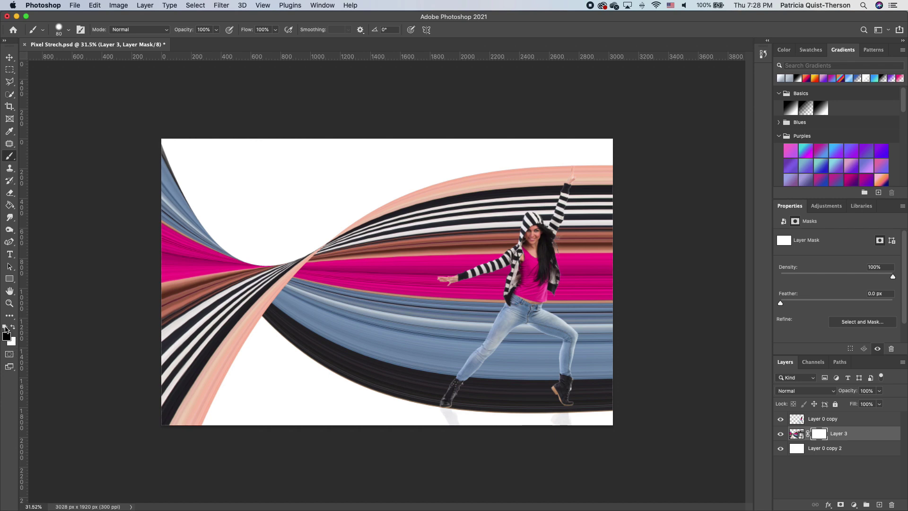
key("x")
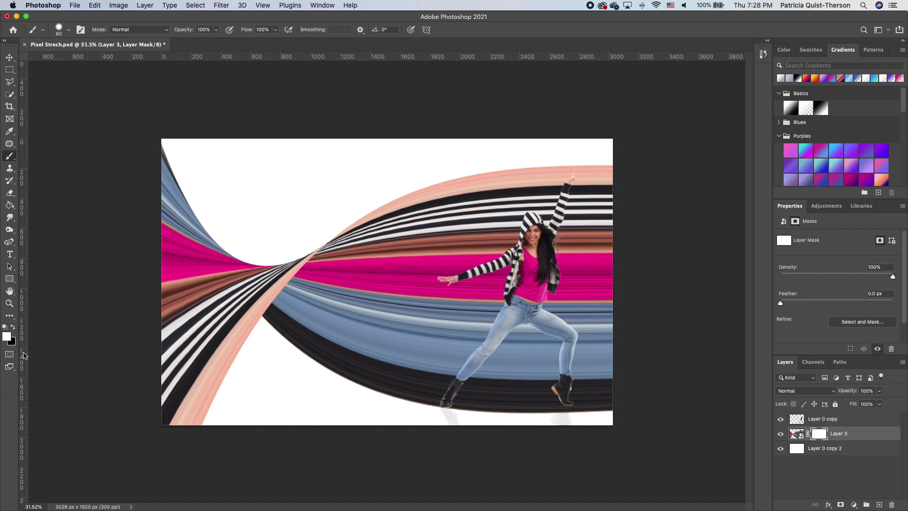
left_click(13, 326)
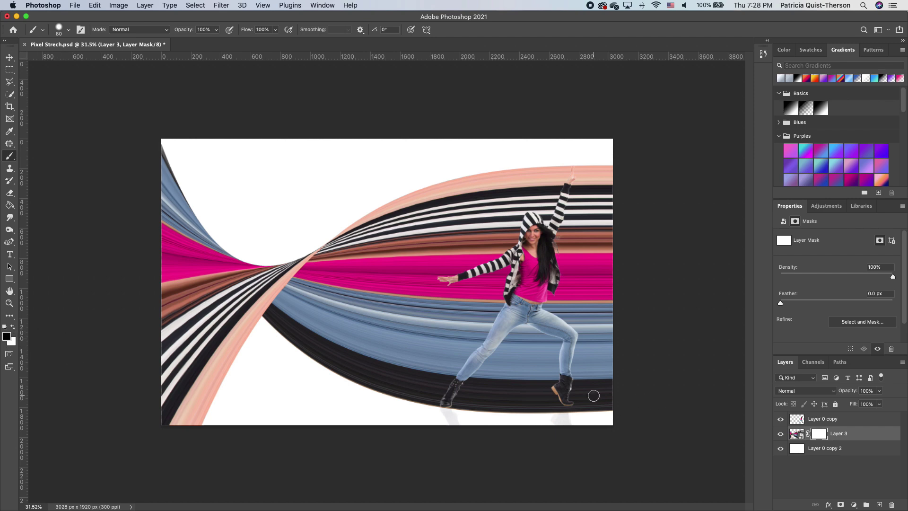
key("bracketright")
key("bracketright")
key("bracketright")
key("bracketright")
key("bracketright")
Paint out the stripes right of the dancer's boot, leg and raised hand on the mask
mouse_move(598, 376)
left_mouse_down()
mouse_move(569, 378)
mouse_move(590, 393)
mouse_move(570, 398)
mouse_move(564, 376)
mouse_move(598, 390)
mouse_move(625, 384)
mouse_move(613, 354)
mouse_move(604, 370)
mouse_move(544, 380)
mouse_move(570, 371)
mouse_move(579, 379)
mouse_move(543, 412)
mouse_move(509, 404)
mouse_move(537, 407)
mouse_move(522, 404)
mouse_move(544, 351)
mouse_move(512, 386)
mouse_move(579, 304)
mouse_move(514, 356)
mouse_move(532, 323)
mouse_move(503, 354)
mouse_move(478, 412)
mouse_move(509, 382)
mouse_move(477, 399)
mouse_move(492, 371)
mouse_move(466, 413)
mouse_move(481, 389)
mouse_move(465, 405)
left_mouse_up()
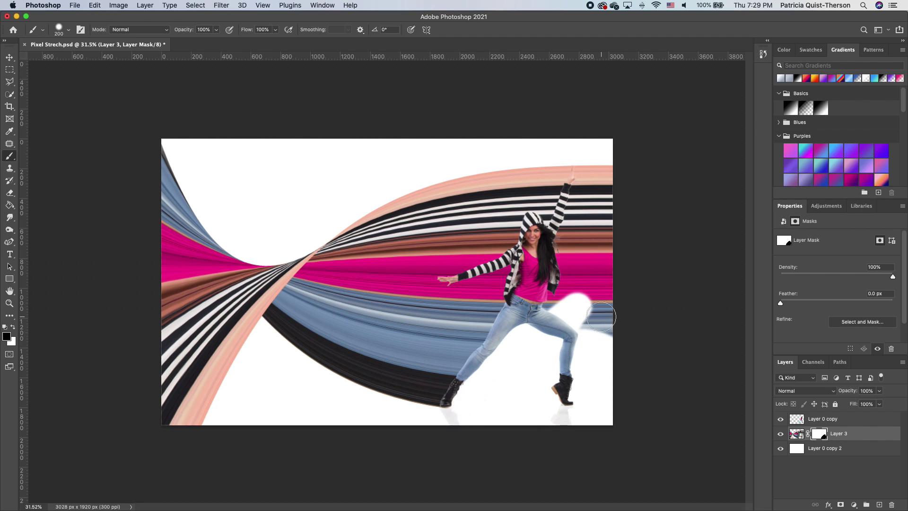
mouse_move(614, 316)
left_mouse_down()
mouse_move(580, 328)
mouse_move(621, 265)
mouse_move(618, 353)
mouse_move(584, 367)
mouse_move(613, 323)
mouse_move(607, 262)
mouse_move(576, 329)
mouse_move(551, 305)
mouse_move(575, 243)
mouse_move(548, 266)
mouse_move(593, 208)
mouse_move(587, 260)
mouse_move(620, 230)
mouse_move(626, 198)
mouse_move(568, 245)
mouse_move(575, 208)
left_mouse_up()
scroll(575, 209, "up", 5)
mouse_move(716, 153)
left_mouse_down()
mouse_move(716, 110)
mouse_move(703, 182)
left_mouse_up()
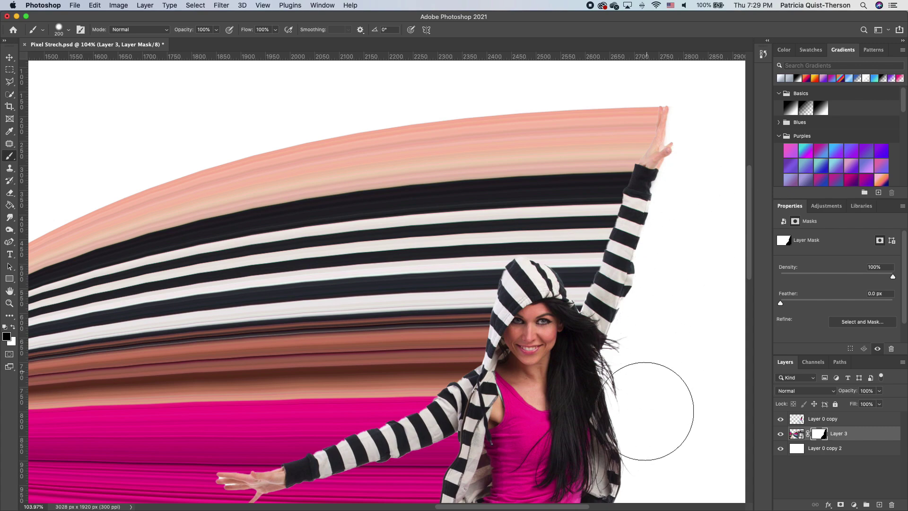
scroll(475, 226, "down", 5)
With the top dancer layer selected, stamp all visible layers into a new Layer 4
scroll(475, 227, "down", 1)
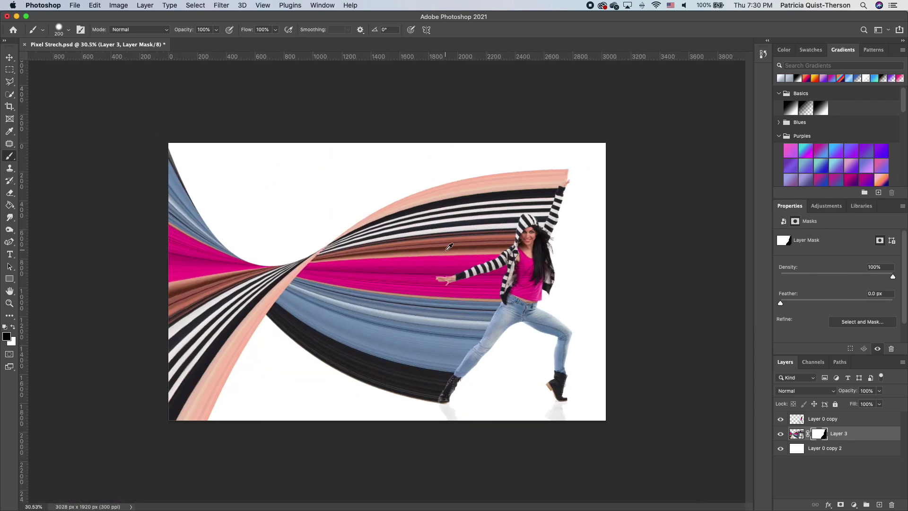
scroll(449, 246, "down", 1)
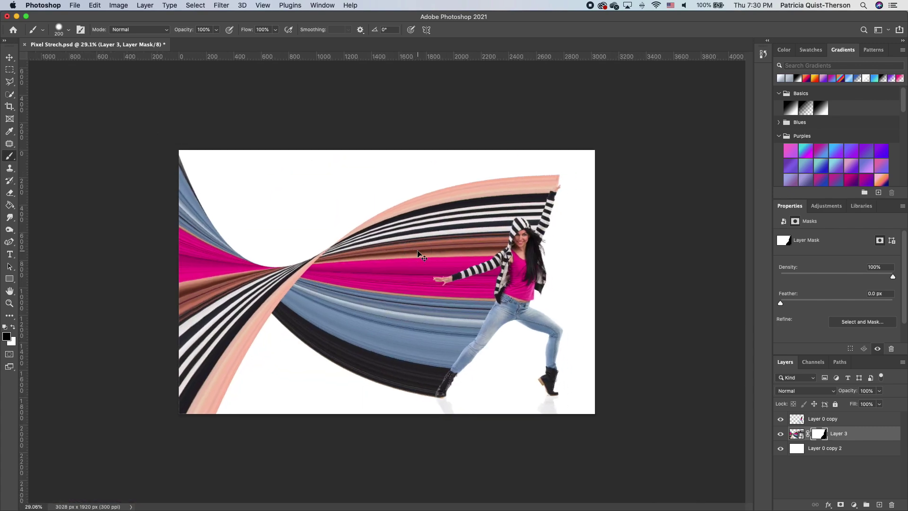
scroll(393, 253, "down", 2)
scroll(393, 252, "up", 3)
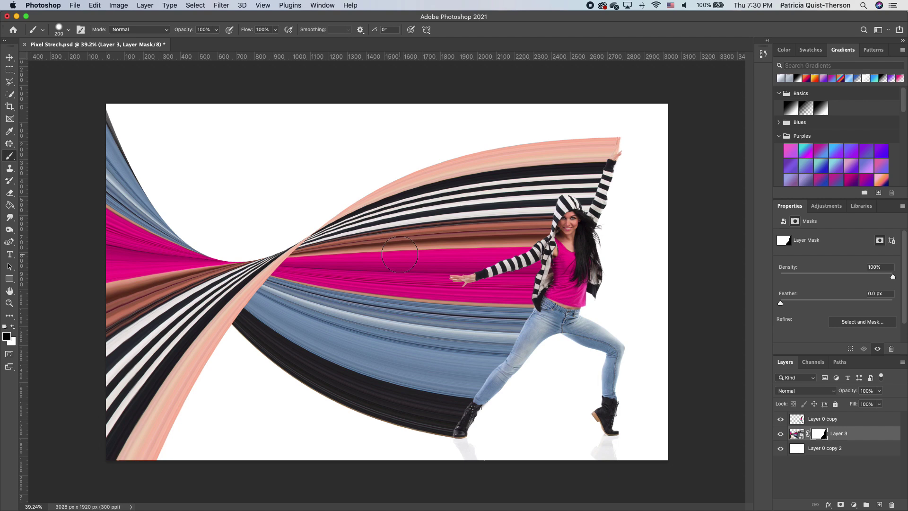
left_click(9, 57)
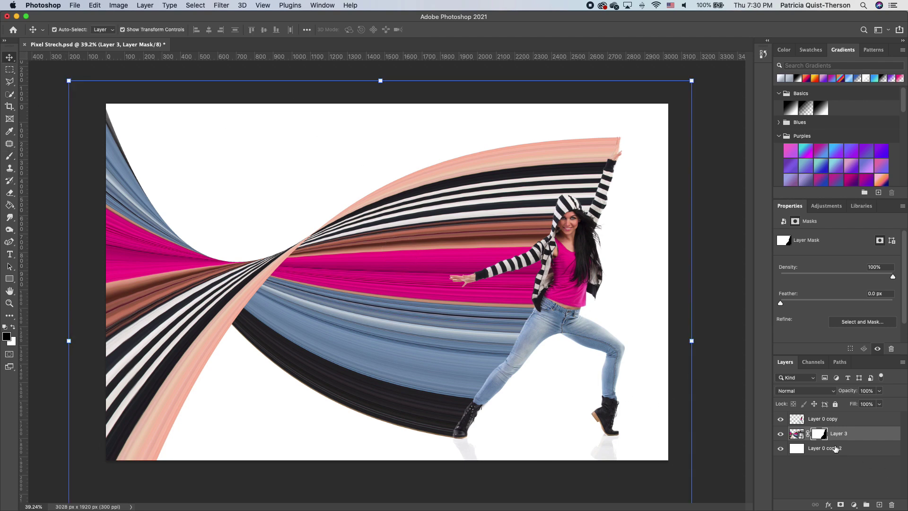
left_click(849, 420)
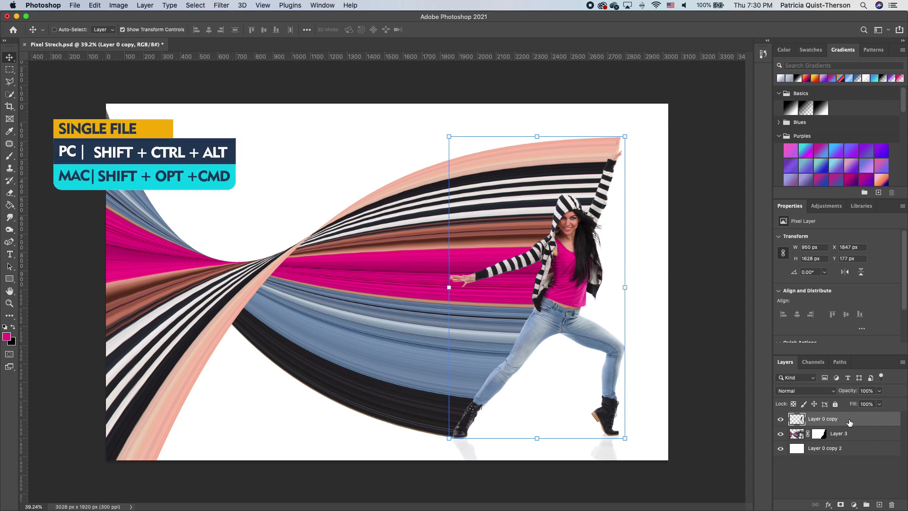
key("alt+shift+super+e")
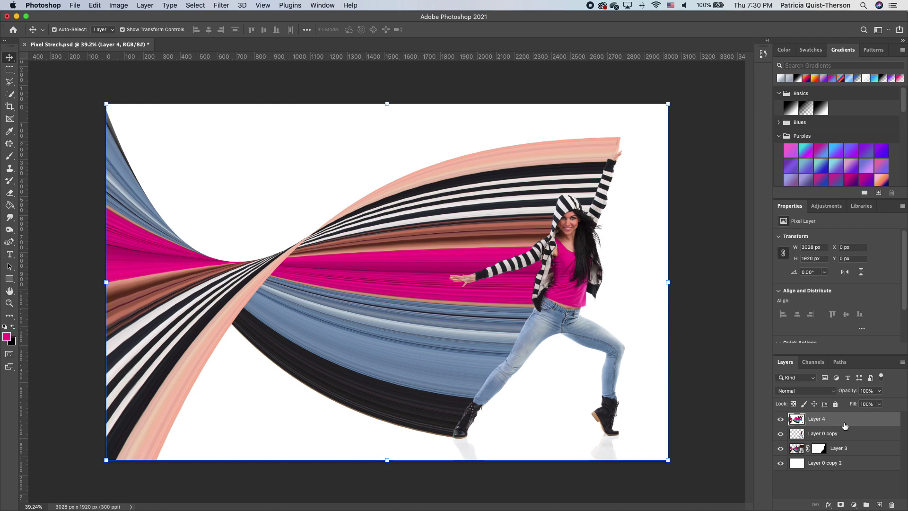
Apply the Camera Raw Filter to Layer 4 with Contrast +13, Vibrance +24 and Saturation +22
left_click(223, 7)
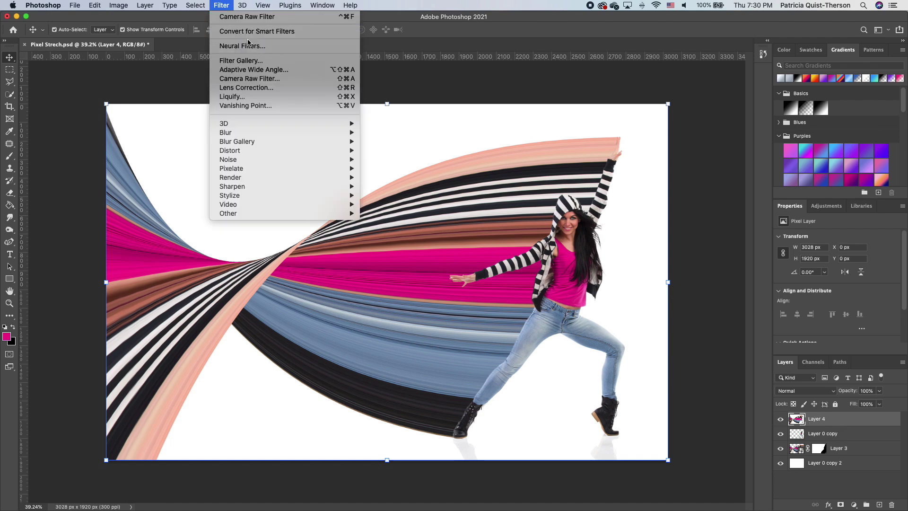
left_click(369, 116)
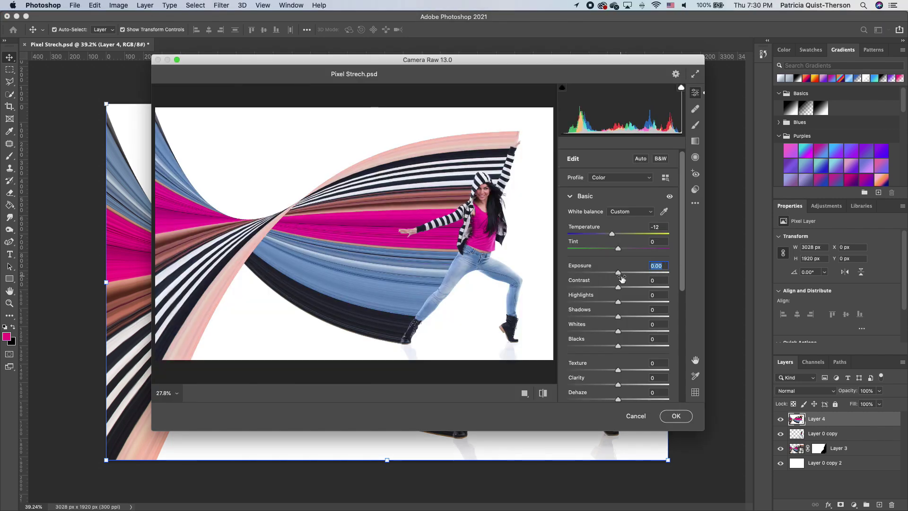
left_click_drag(619, 287, 627, 289)
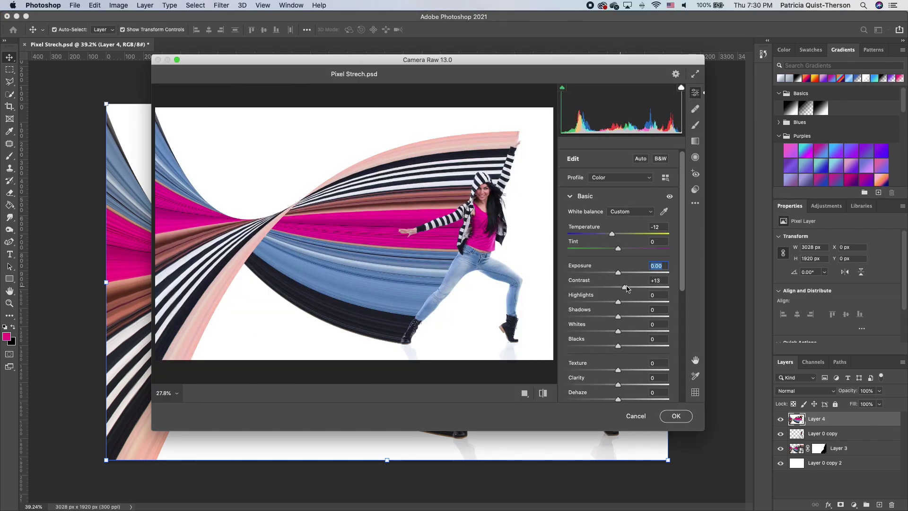
scroll(634, 371, "down", 2)
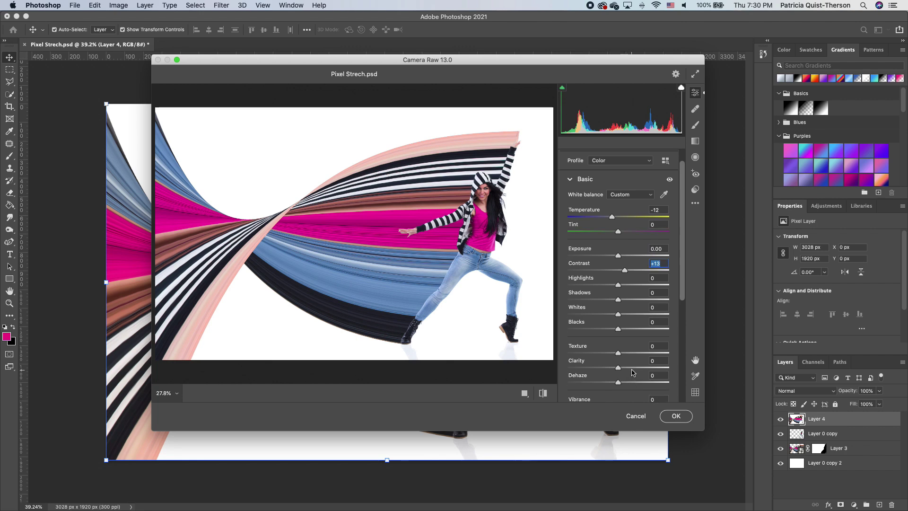
scroll(633, 372, "down", 1)
mouse_move(634, 372)
left_mouse_down()
mouse_move(620, 374)
mouse_move(633, 373)
mouse_move(628, 388)
left_mouse_up()
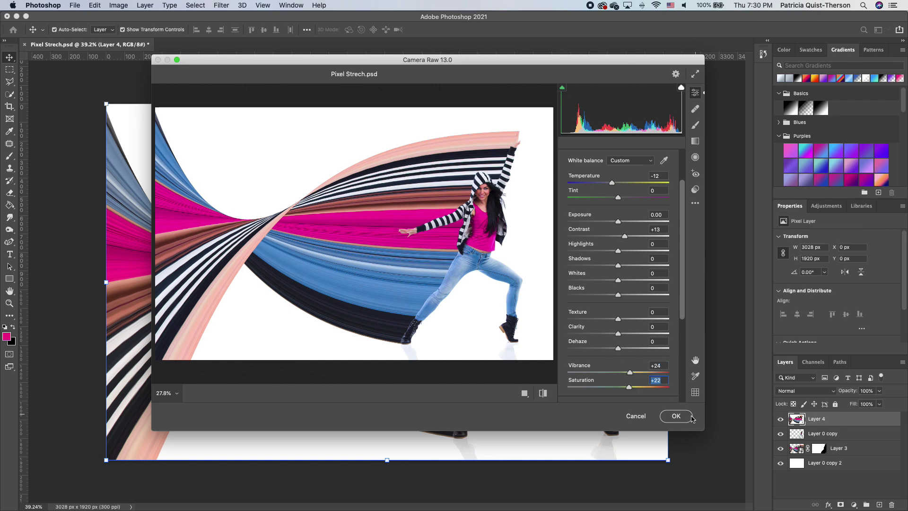
left_click(677, 416)
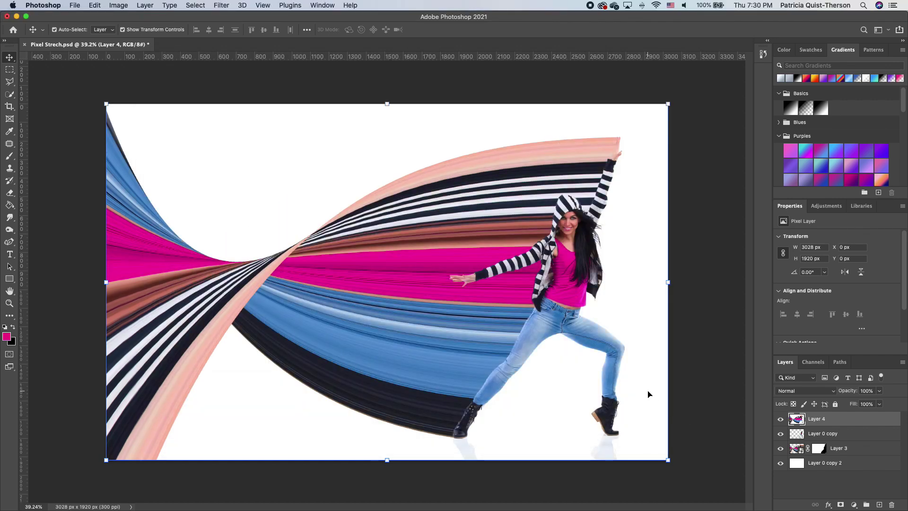